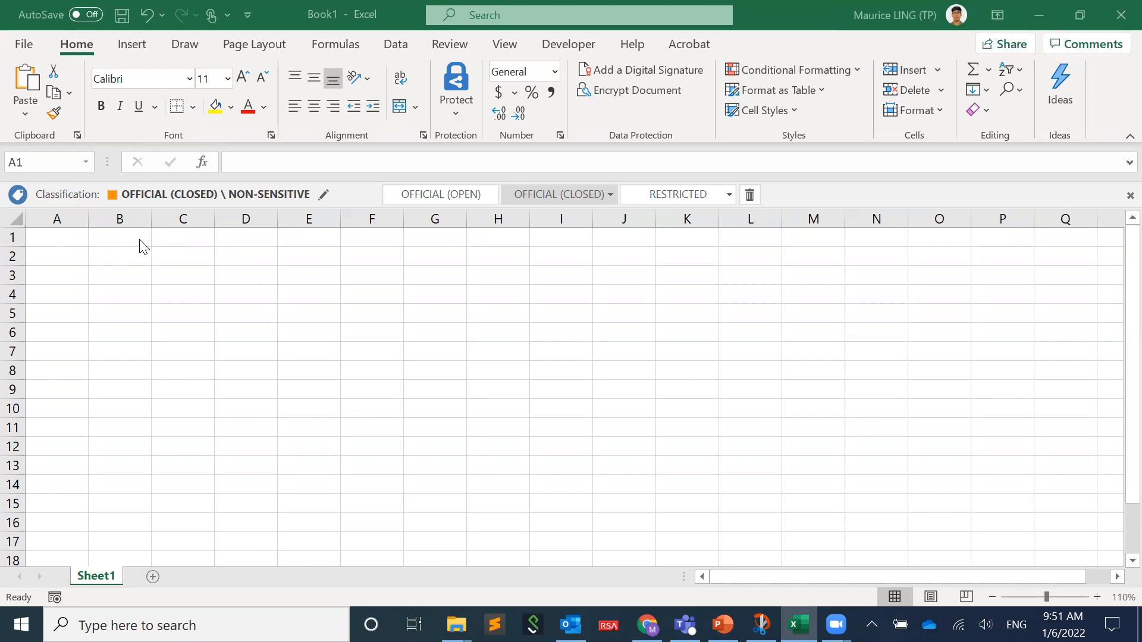
- Enter the heading "Quality control question" in cell C1
{"action": "left_click", "coordinate": [203, 240]}
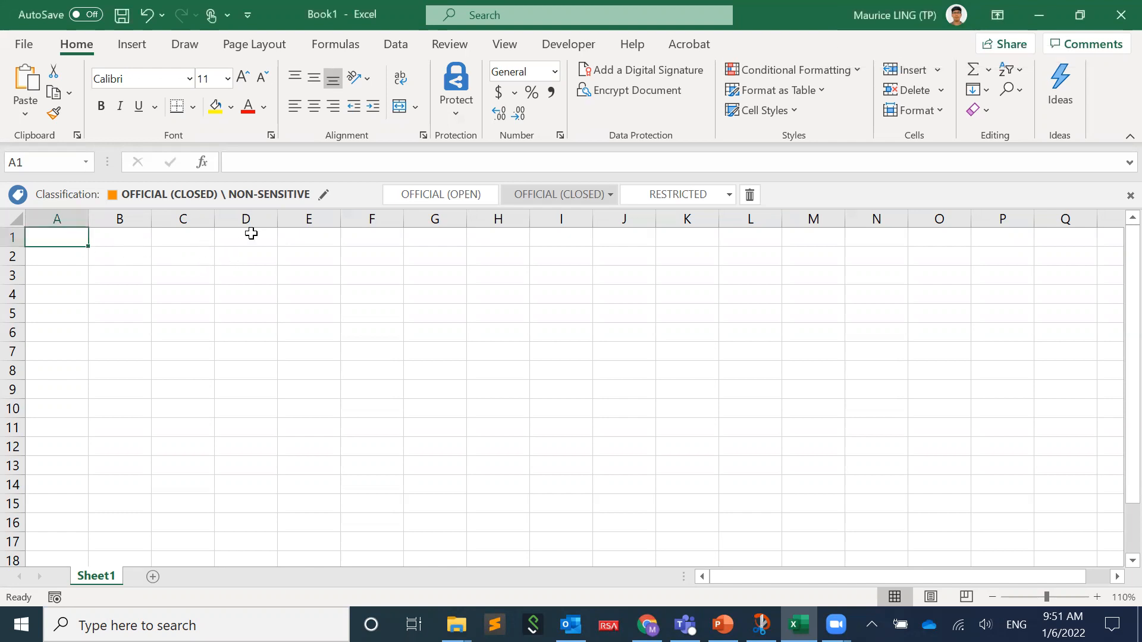
{"action": "left_click", "coordinate": [204, 236]}
{"action": "type", "text": "Quality"}
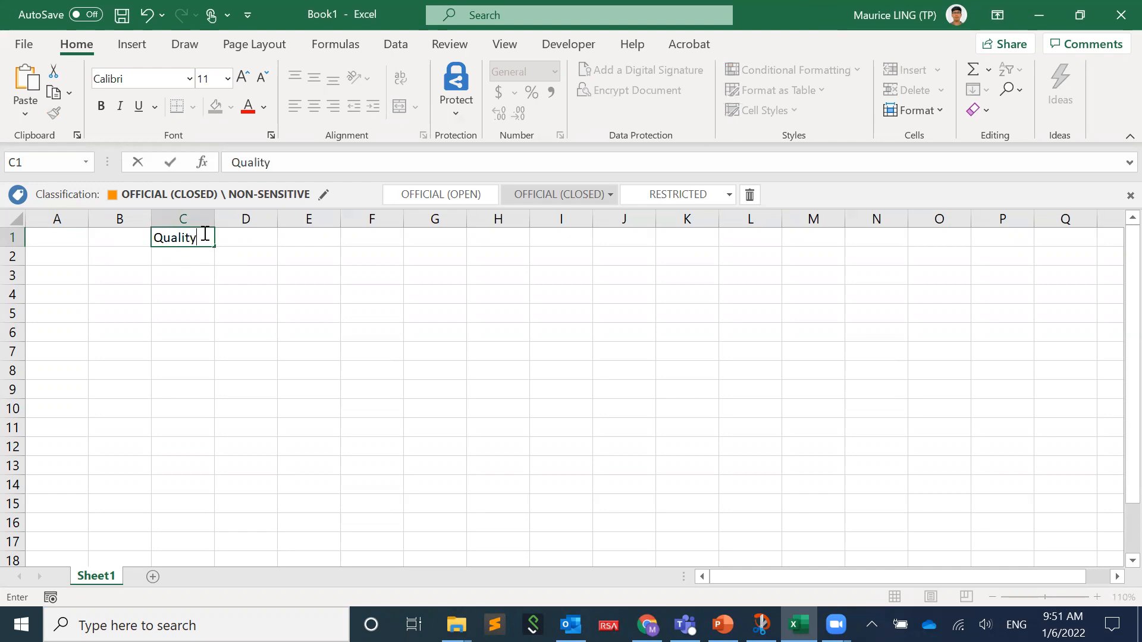
{"action": "type", "text": " control question"}
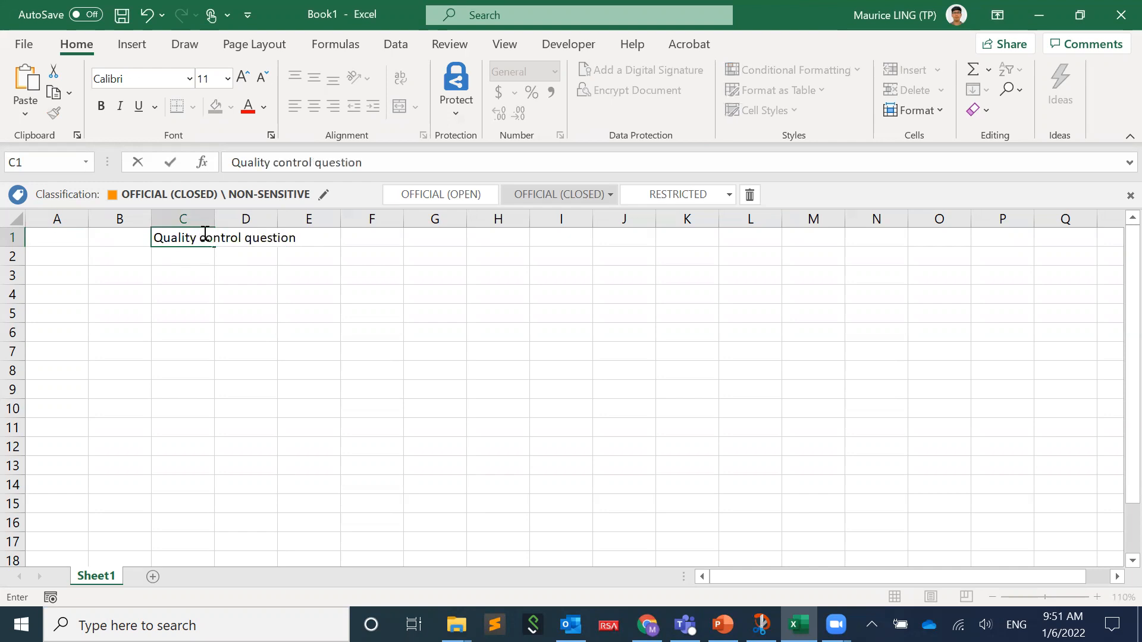
{"action": "key", "text": "Left"}
{"action": "left_click", "coordinate": [203, 232]}
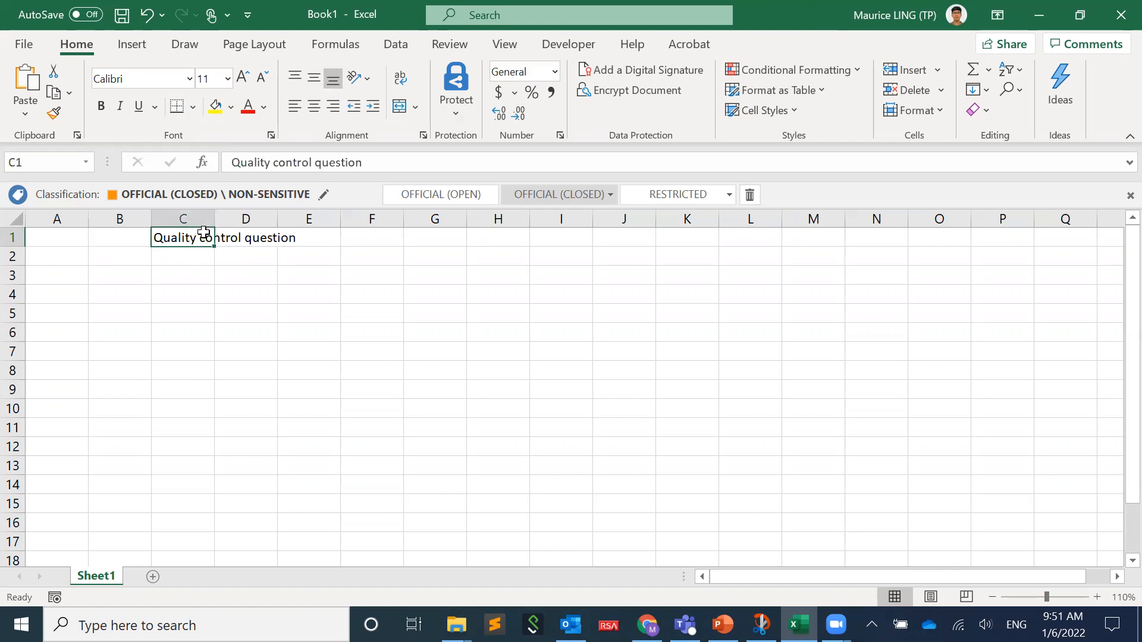
- Insert "1-sample t-test / Z-test: " in front of the existing heading text in cell C1
{"action": "left_click", "coordinate": [228, 170]}
{"action": "type", "text": "1-sample "}
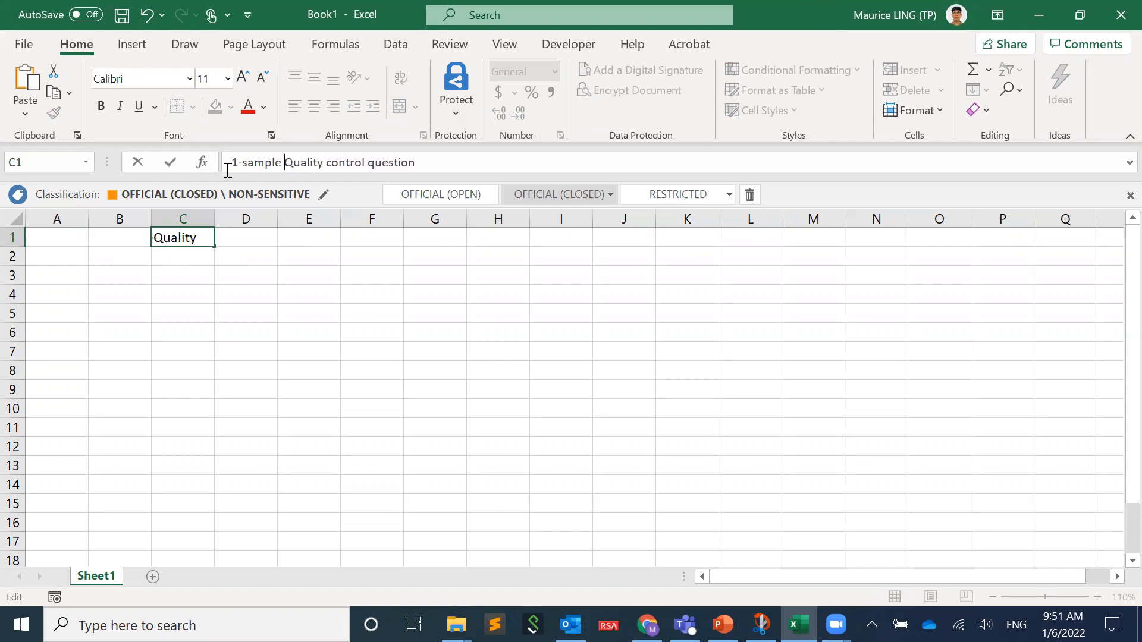
{"action": "type", "text": "t-test "}
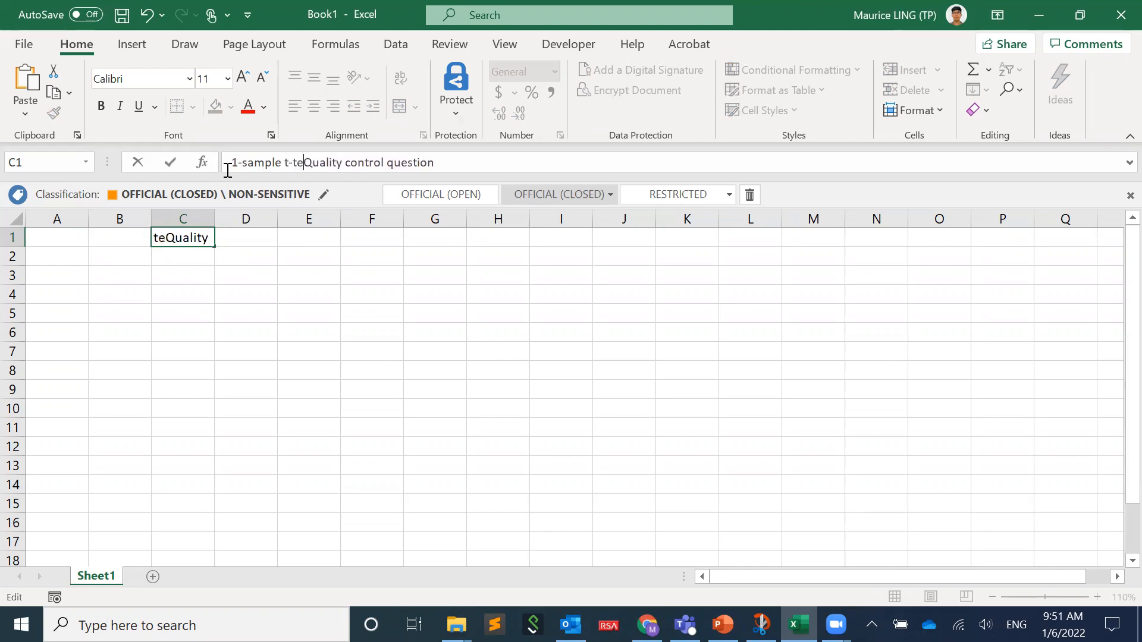
{"action": "type", "text": "/ Z-test"}
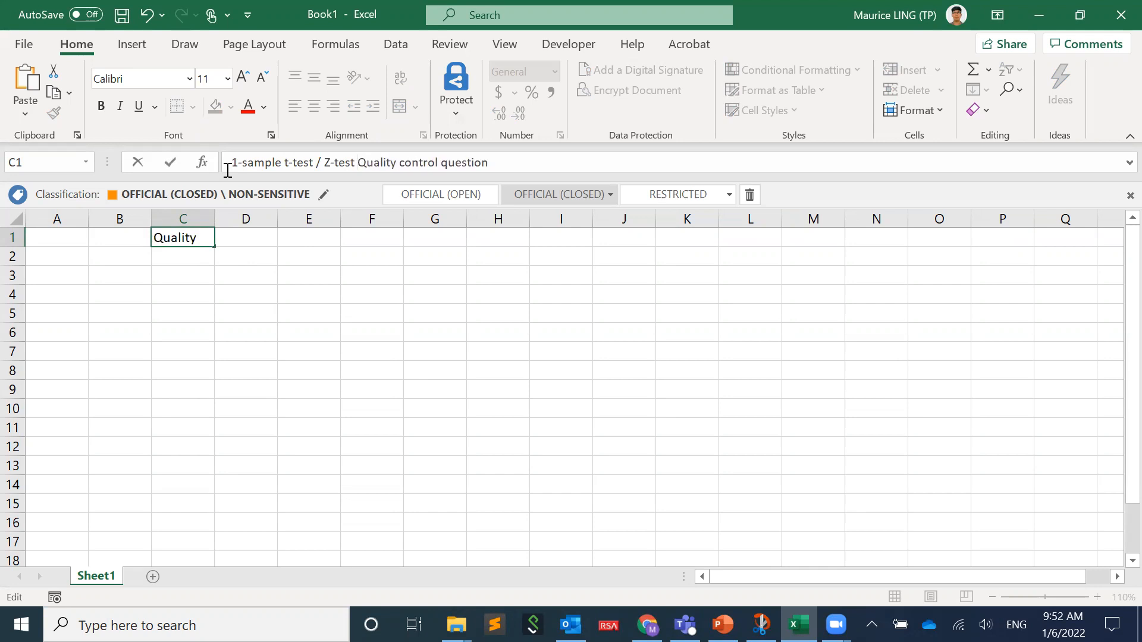
{"action": "key", "text": "BackSpace"}
{"action": "type", "text": ":"}
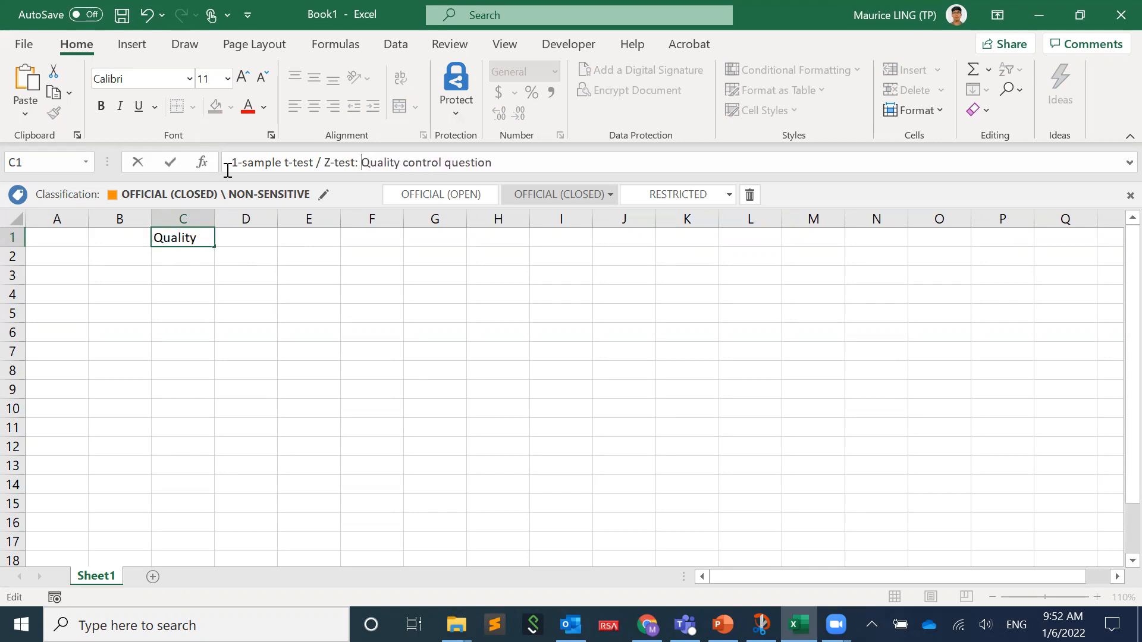
{"action": "key", "text": "Return"}
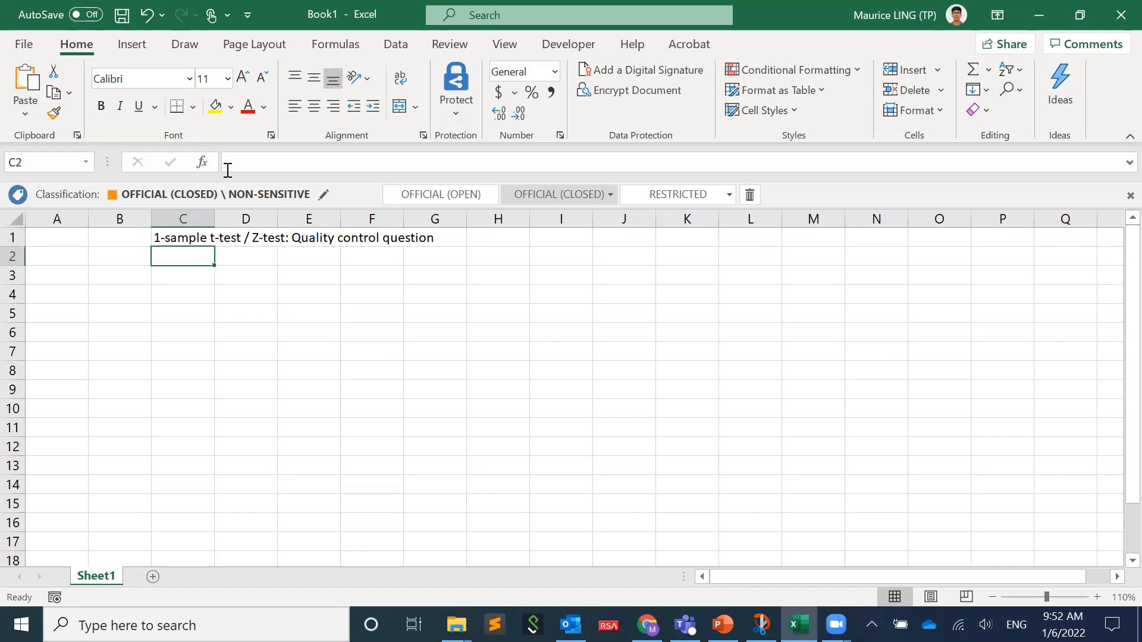
- Begin the question in cell C2 with "If the label for instant noodles is 100 g per packet"
{"action": "type", "text": "If the "}
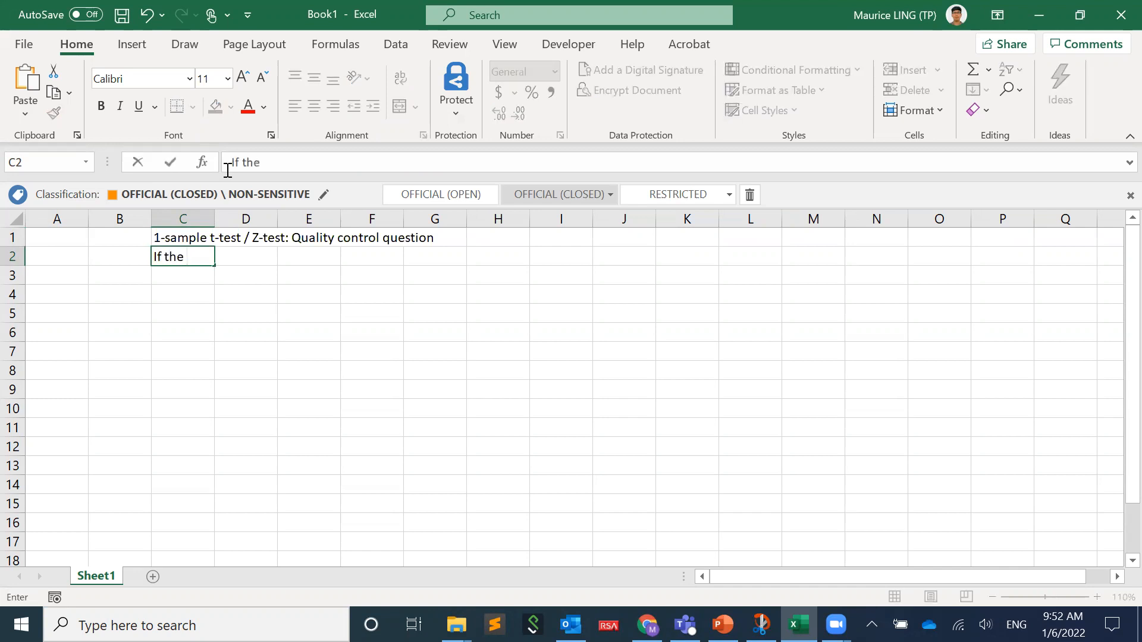
{"action": "type", "text": "label for inst"}
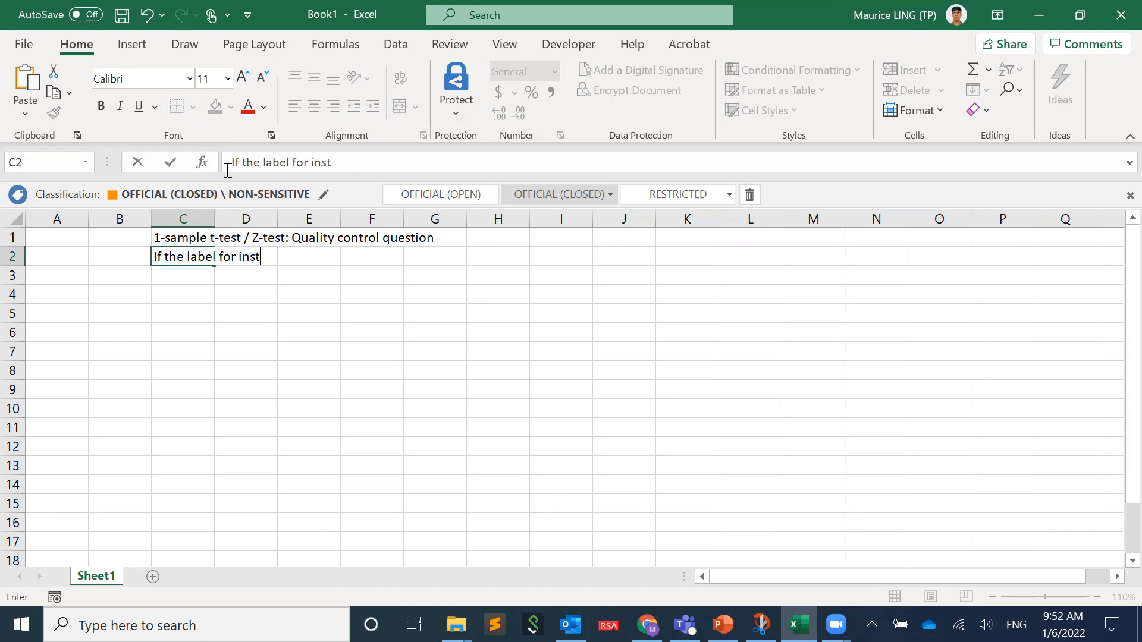
{"action": "type", "text": "ant noodle"}
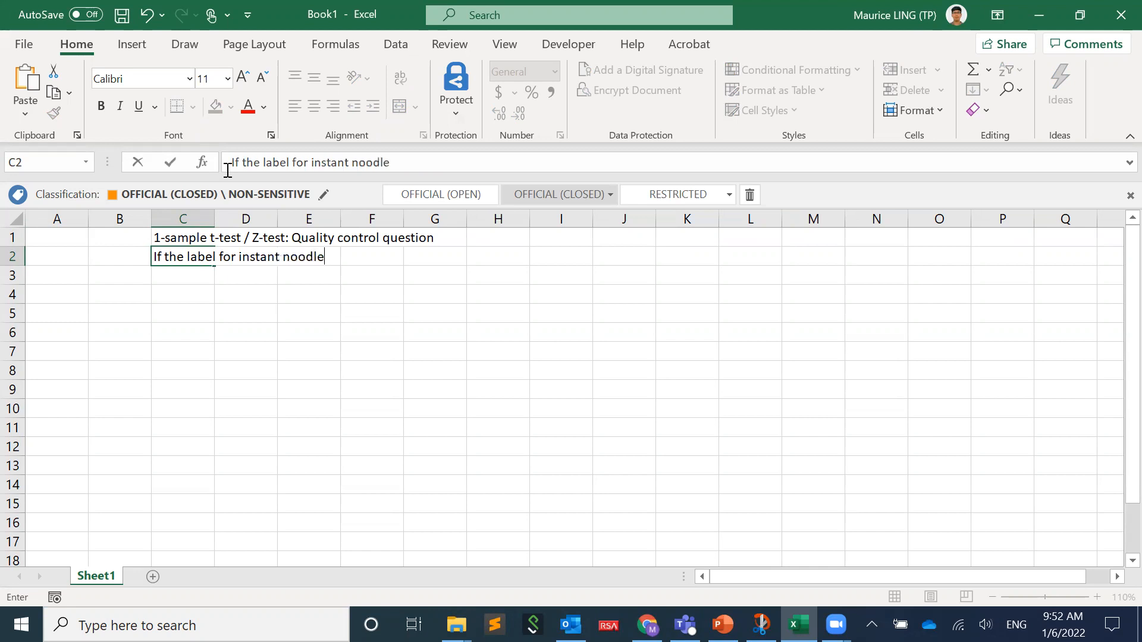
{"action": "type", "text": "s is 100 g p"}
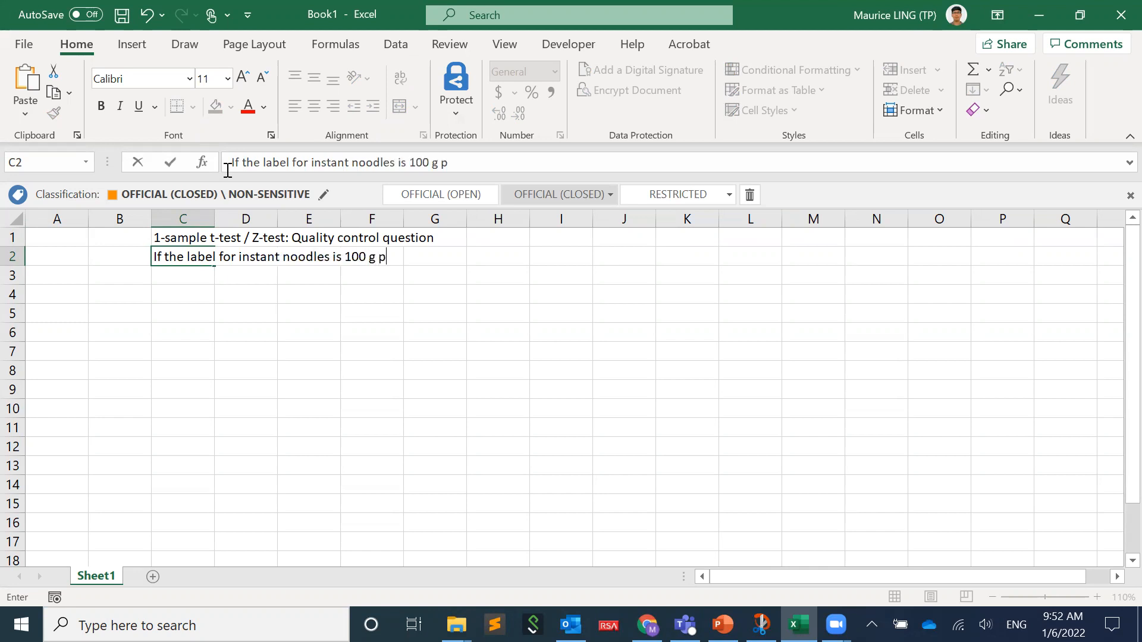
{"action": "type", "text": "er packet"}
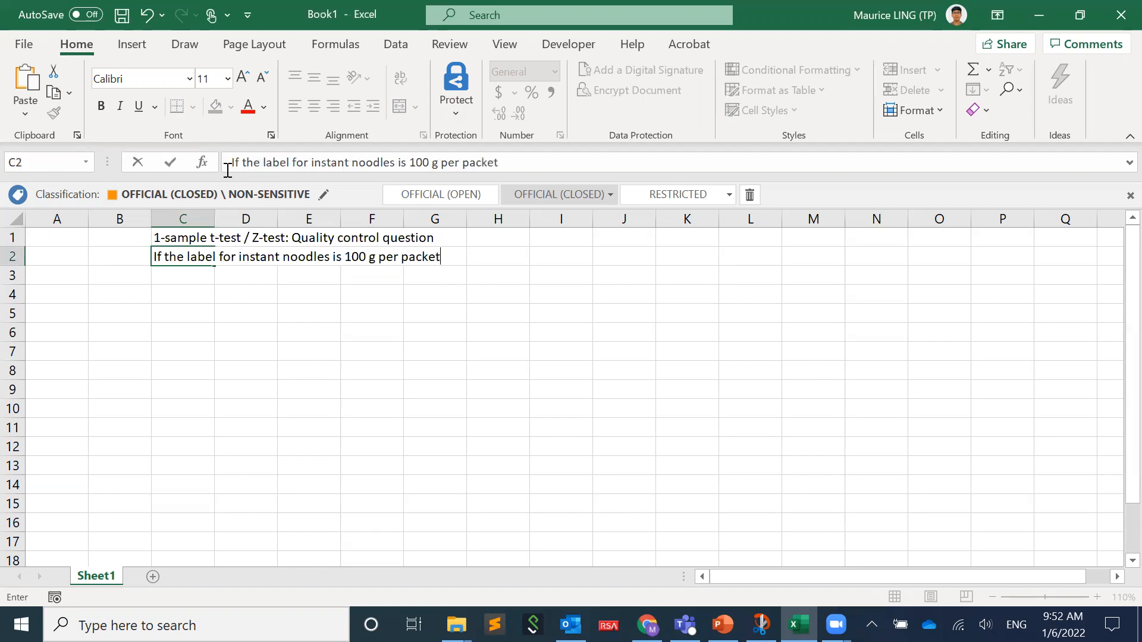
{"action": "type", "text": ", QC to find"}
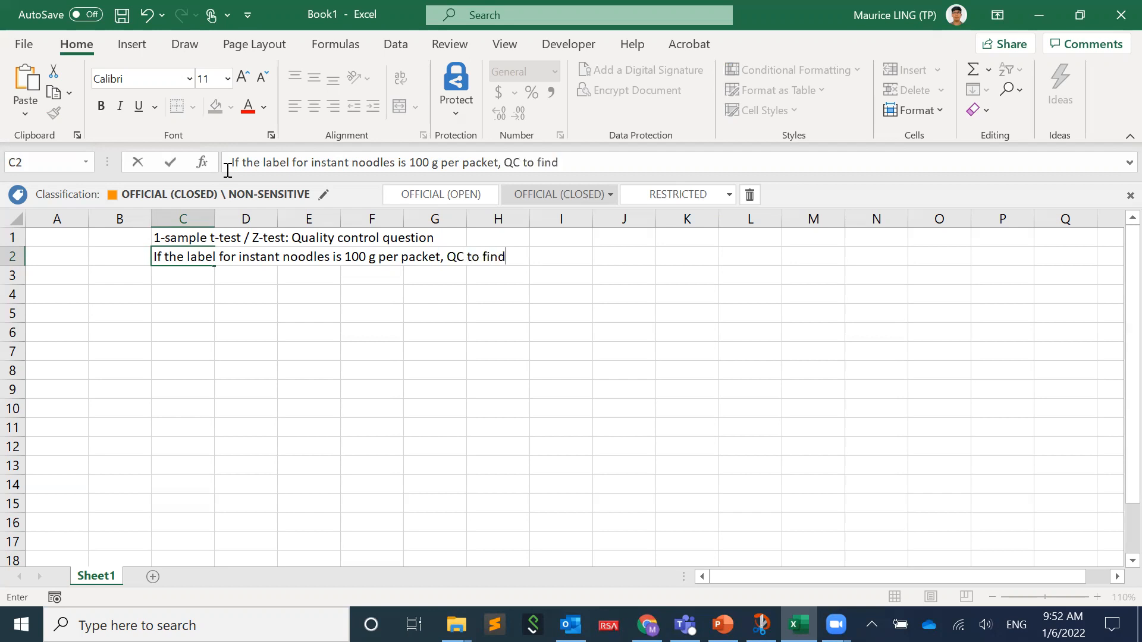
{"action": "type", "text": " out whether a"}
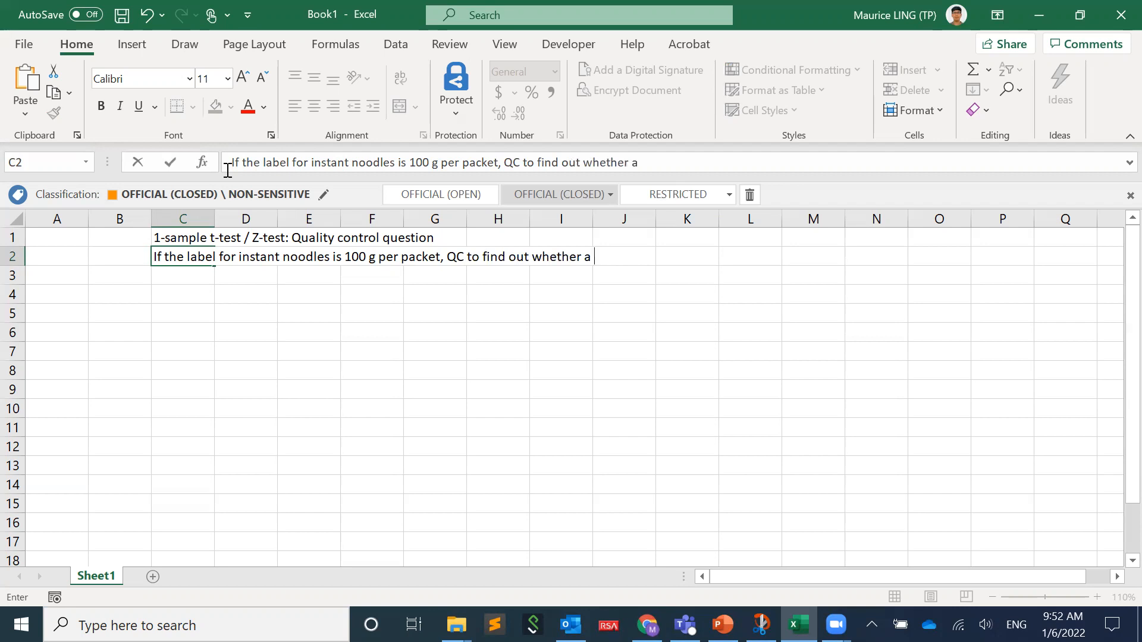
{"action": "type", "text": " packing machine prov"}
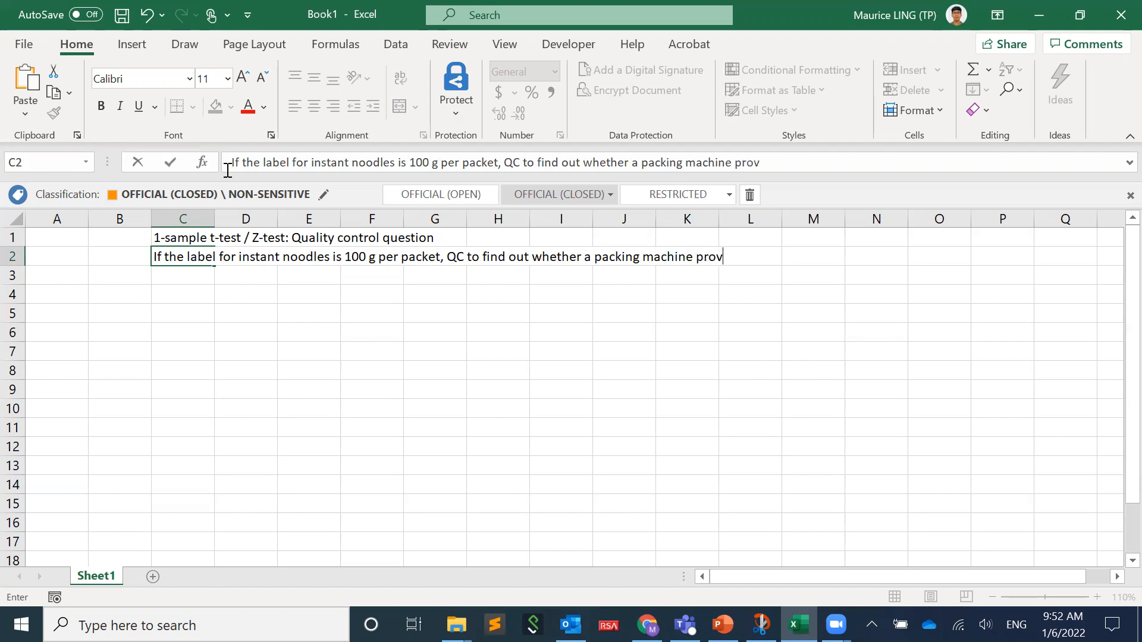
- Complete the C2 question with ", QC to find out whether a packing machine produces instant noodles of 100 g per packet?"
{"action": "key", "text": "BackSpace"}
{"action": "type", "text": "duces instant nood"}
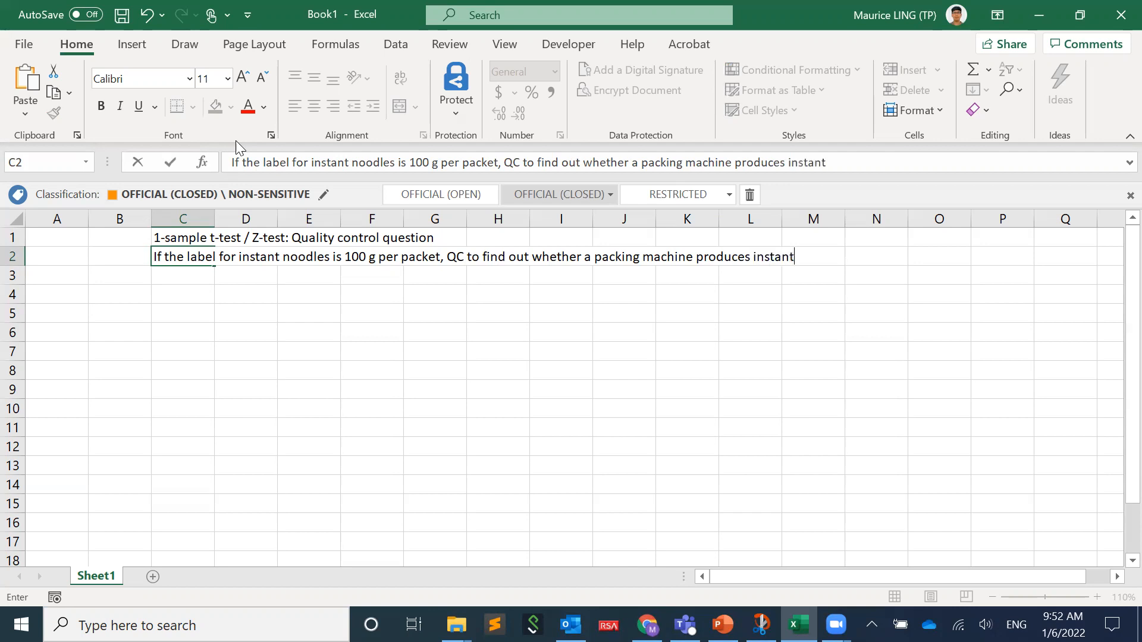
{"action": "type", "text": "les "}
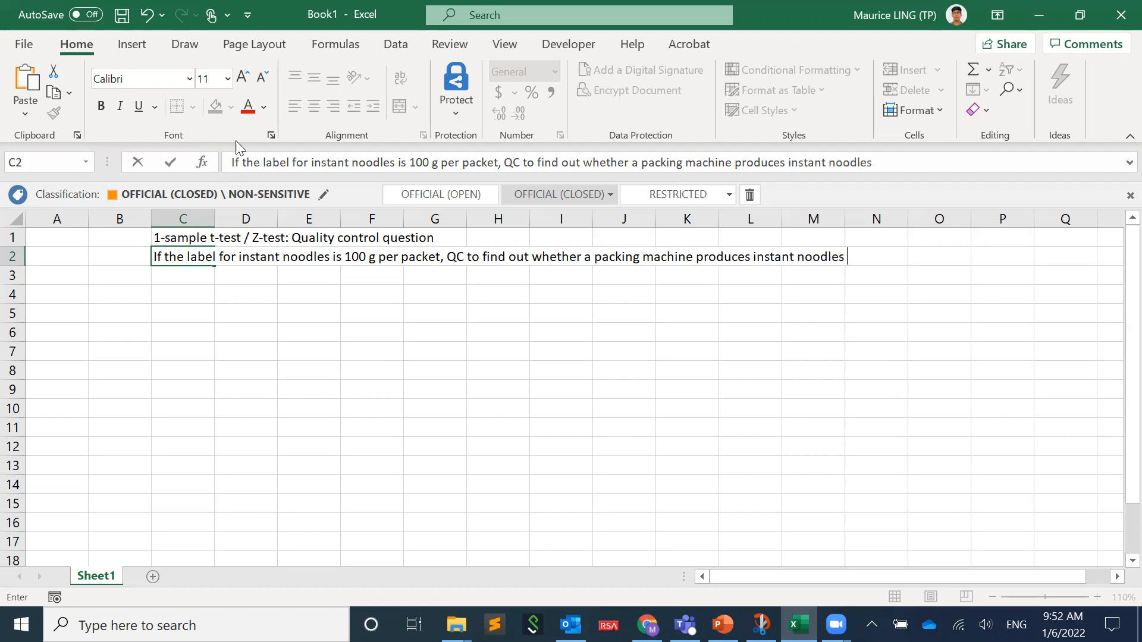
{"action": "type", "text": "of 100g"}
{"action": "key", "text": "BackSpace"}
{"action": "type", "text": "g per packet"}
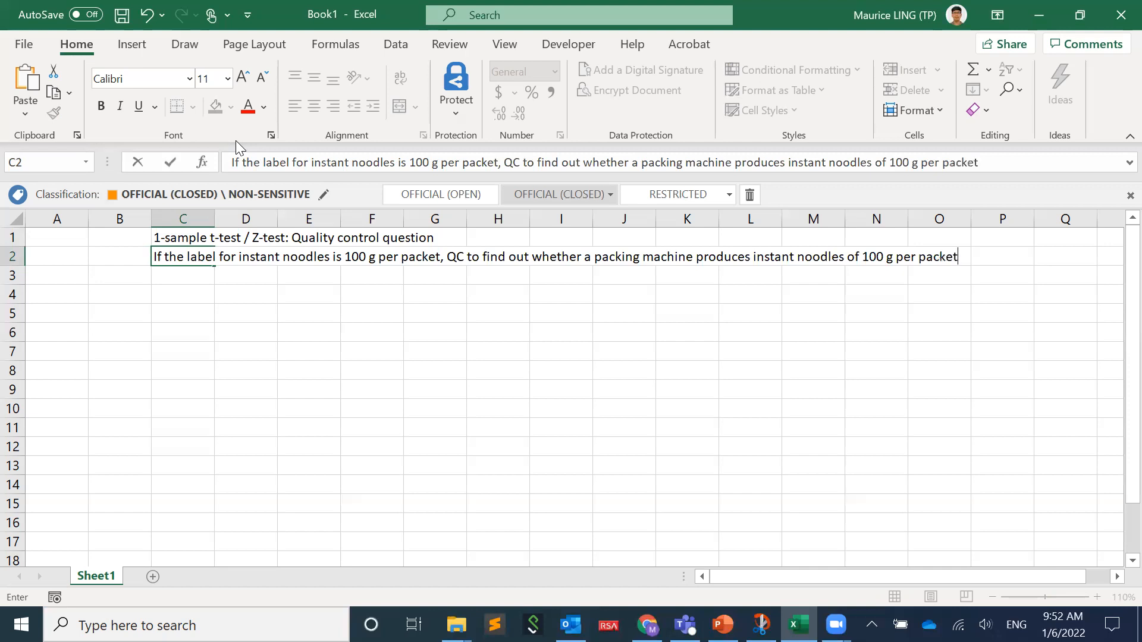
{"action": "type", "text": "?"}
{"action": "key", "text": "Return"}
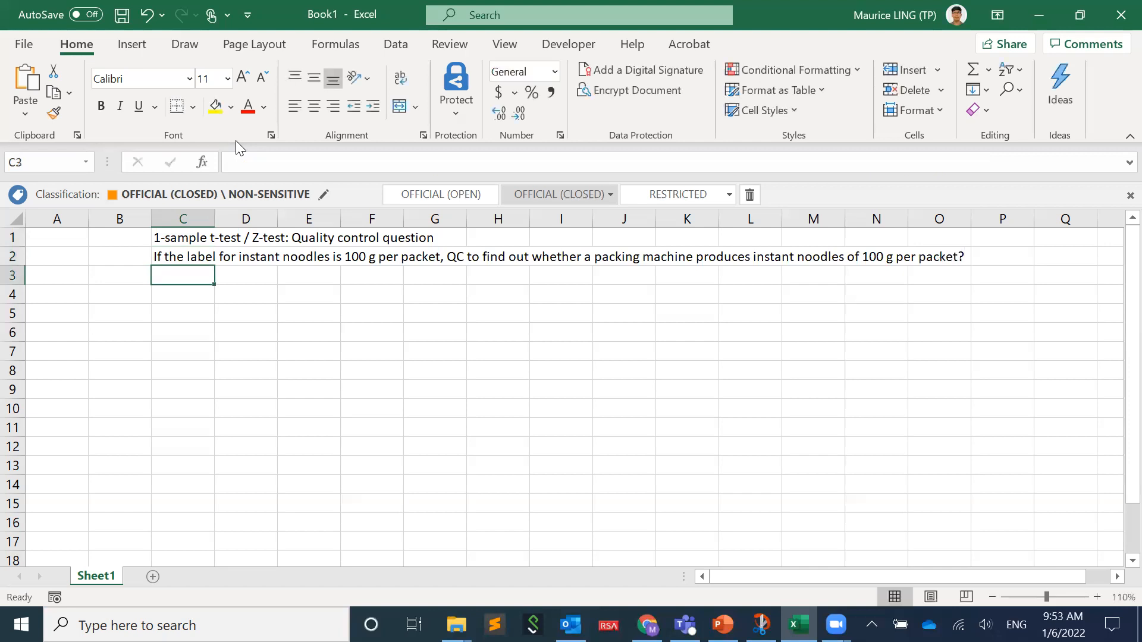
- Enter the null hypothesis "Null: avg weight = 100 g" in cell C3
{"action": "type", "text": "Nulll"}
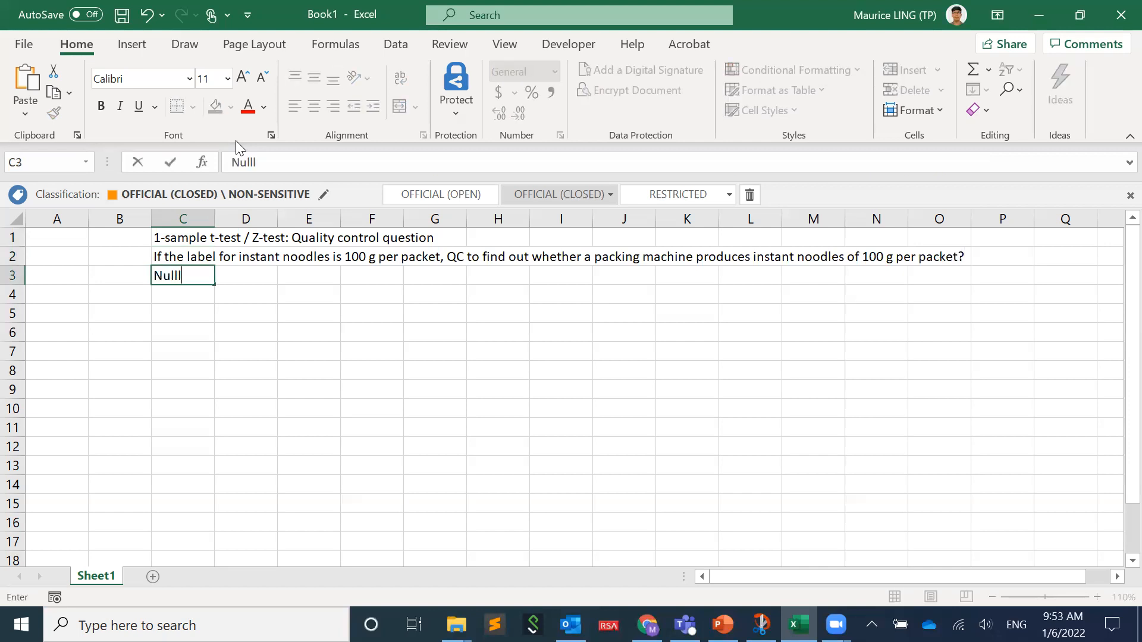
{"action": "key", "text": "BackSpace"}
{"action": "type", "text": ": avg weight = 1"}
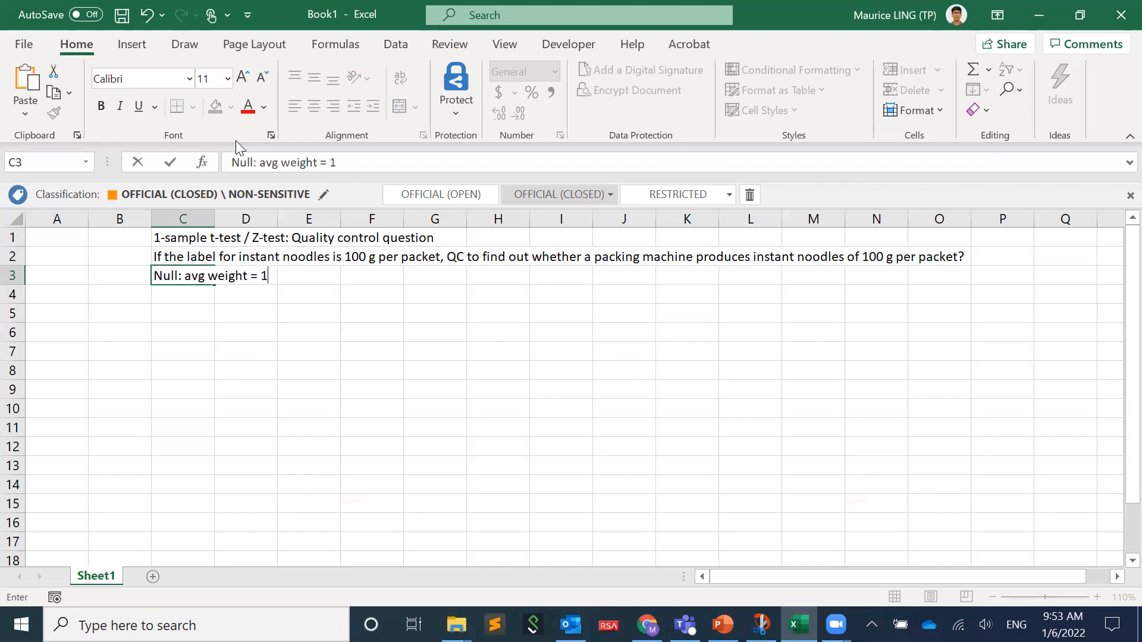
{"action": "type", "text": "00 g"}
{"action": "key", "text": "Return"}
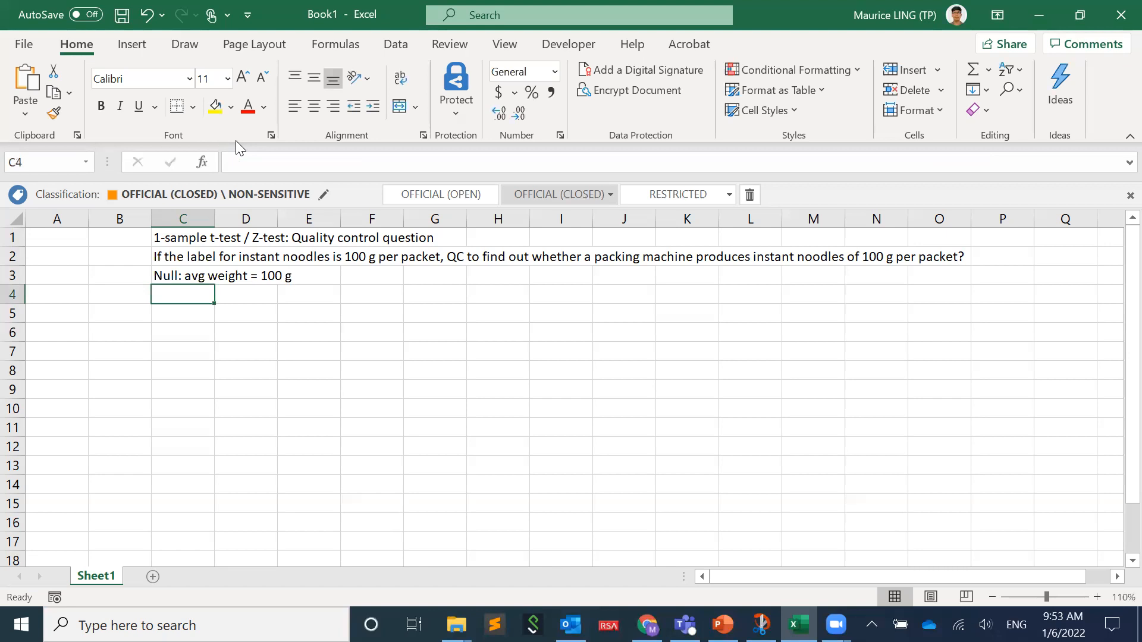
- Enter the alternate hypothesis "Alternate: avg weight =/= 100 g" in cell C4
{"action": "type", "text": "Alternate"}
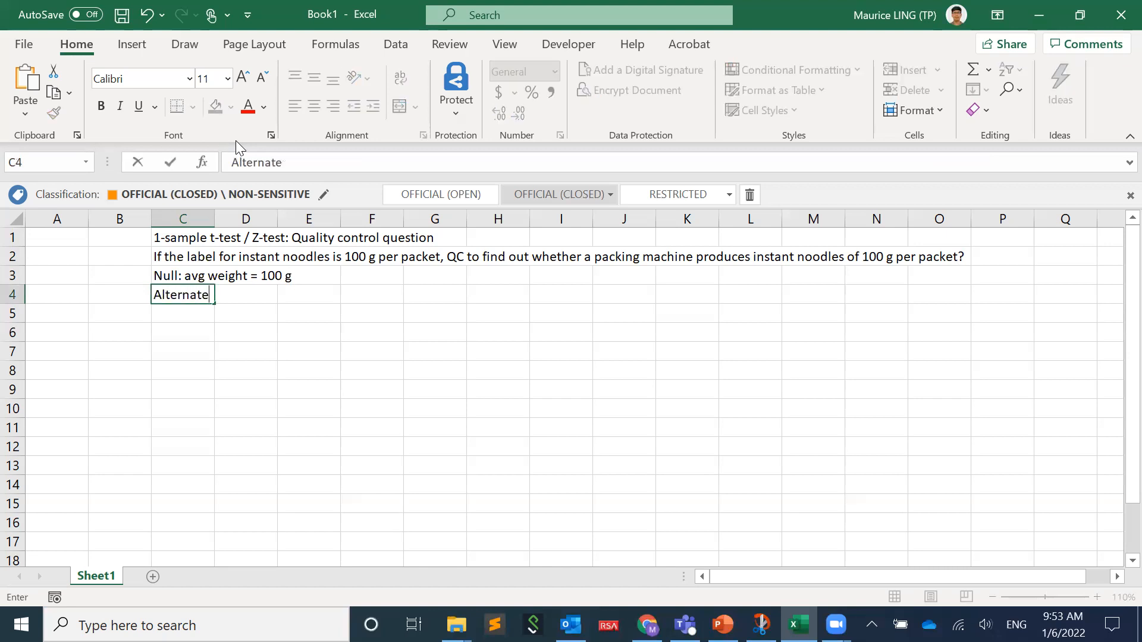
{"action": "type", "text": ": avg we"}
{"action": "key", "text": "BackSpace"}
{"action": "type", "text": "weight"}
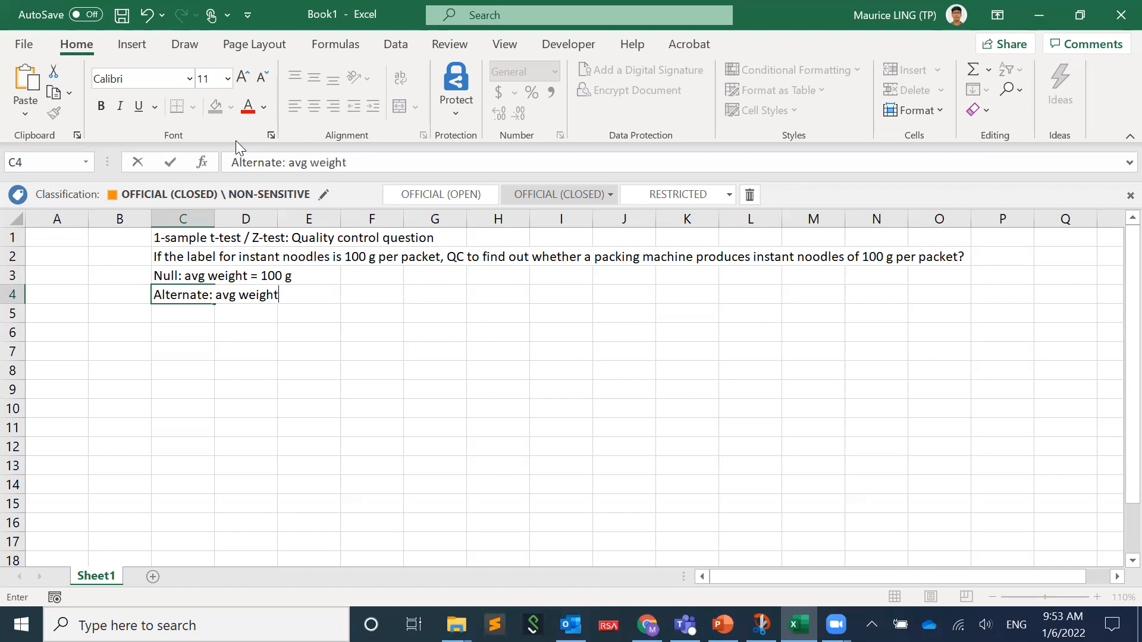
{"action": "type", "text": " =/= 100g"}
{"action": "key", "text": "BackSpace"}
{"action": "type", "text": "g"}
{"action": "key", "text": "Return"}
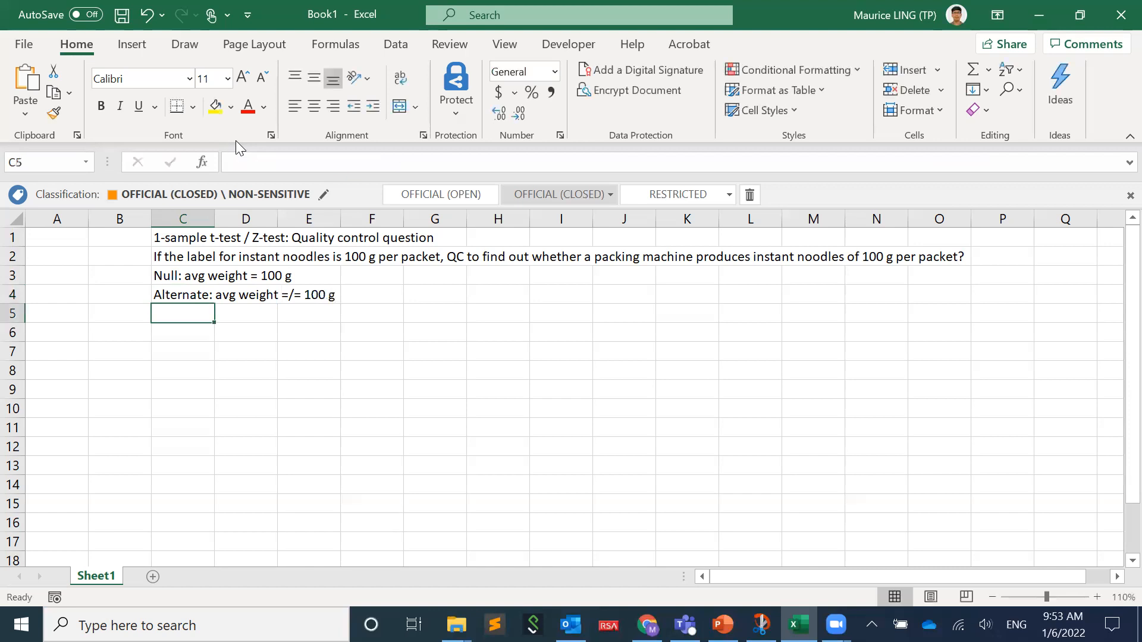
- Enter "Weight" in cell A1 as the data column's heading
{"action": "left_click", "coordinate": [71, 236]}
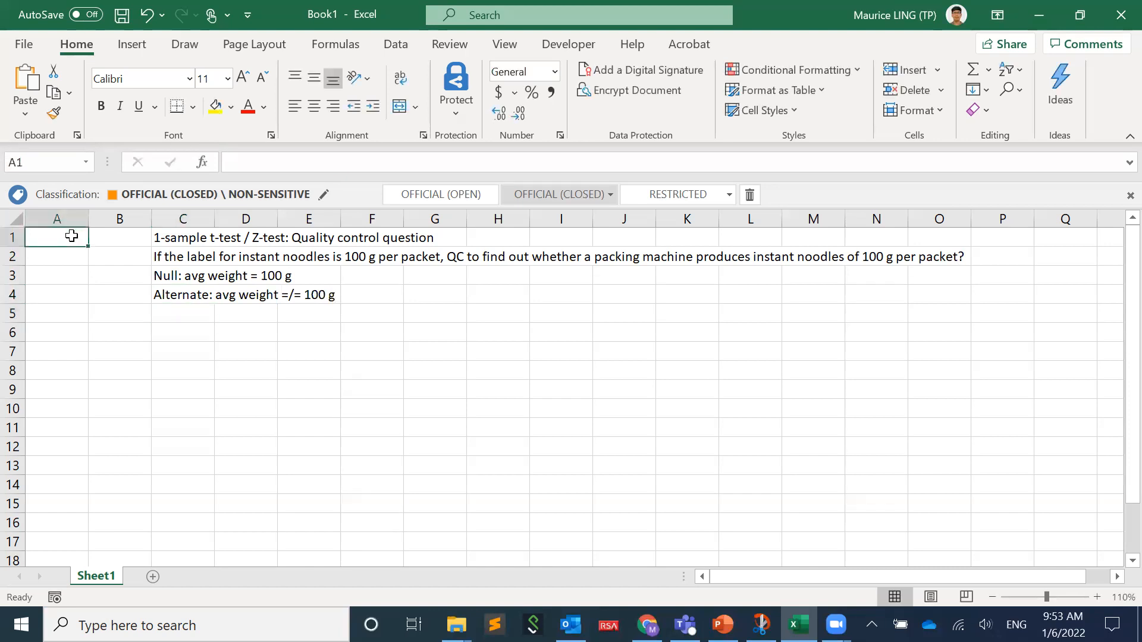
{"action": "type", "text": "Weight"}
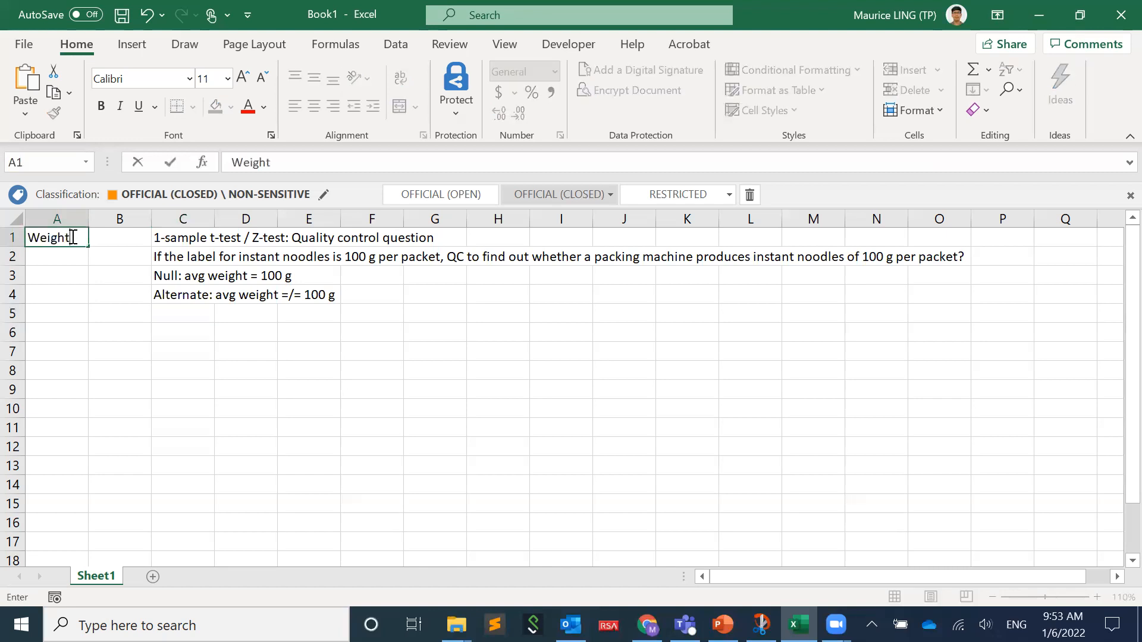
{"action": "key", "text": "Return"}
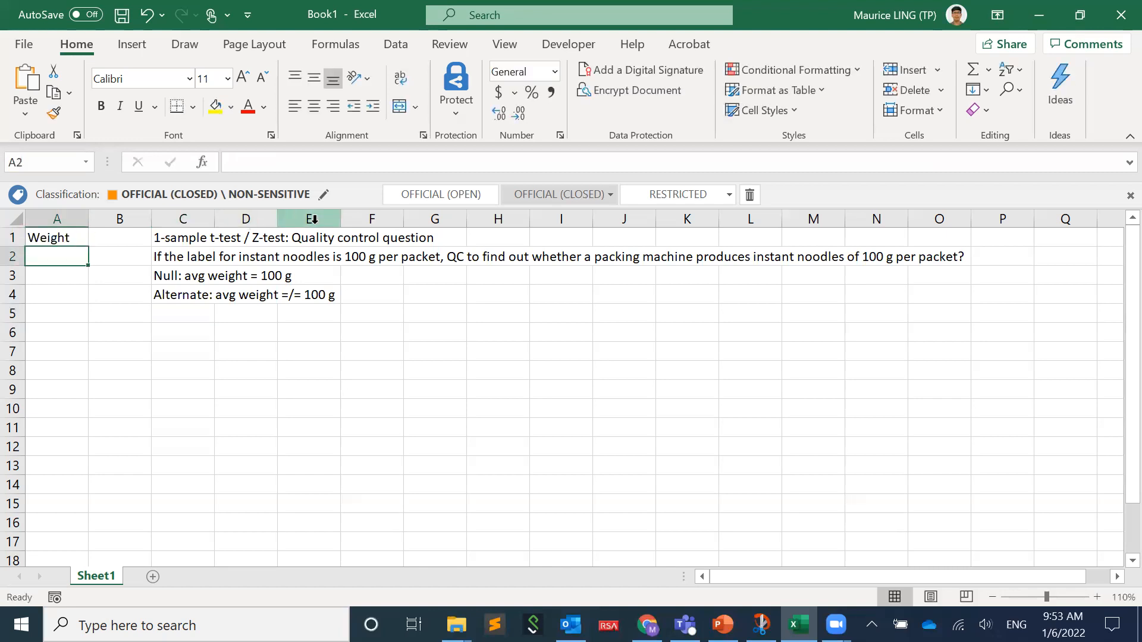
- Enter the formula =RANDBETWEEN(980,1020)/10 in cell A2 and fill it down to A16
{"action": "type", "text": "=rand"}
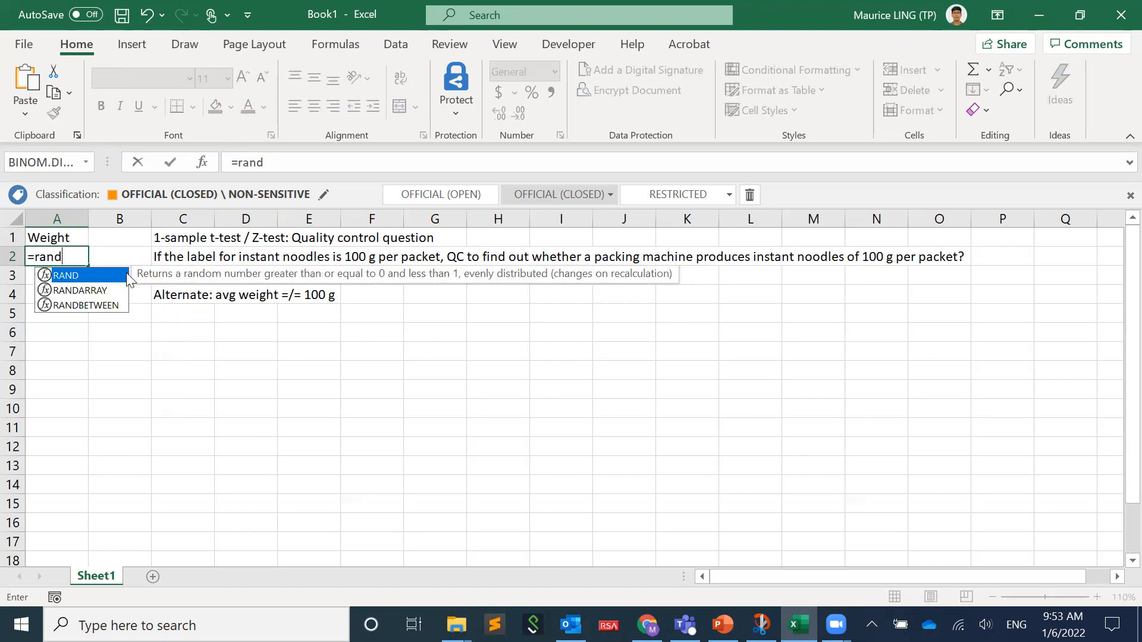
{"action": "left_click", "coordinate": [111, 306]}
{"action": "double_click", "coordinate": [111, 305]}
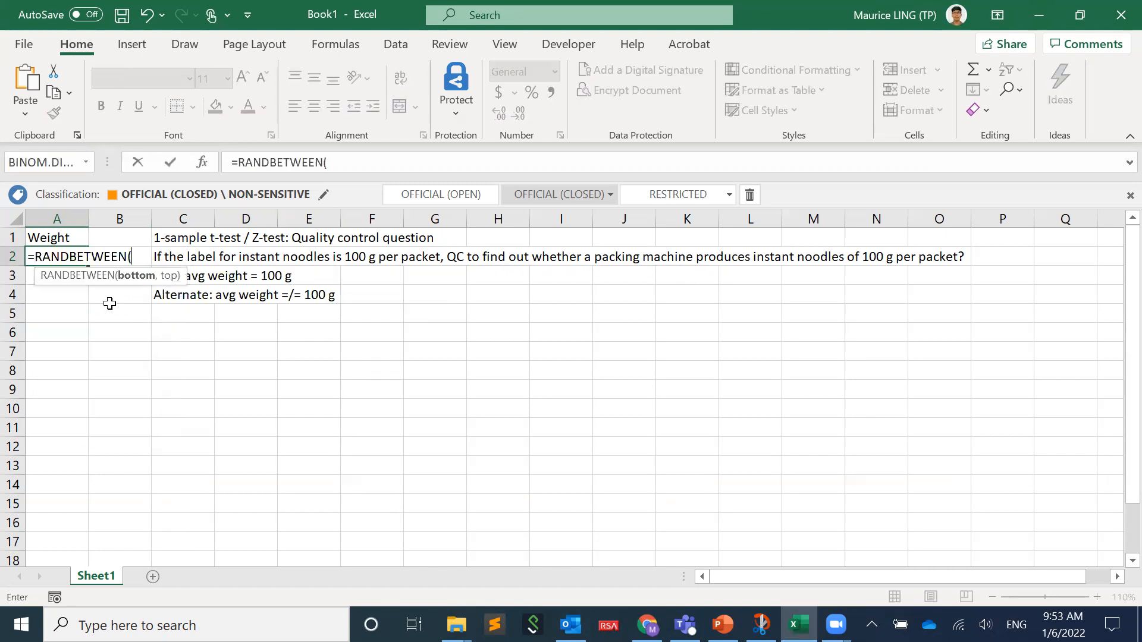
{"action": "type", "text": "980,1020)/10"}
{"action": "key", "text": "Return"}
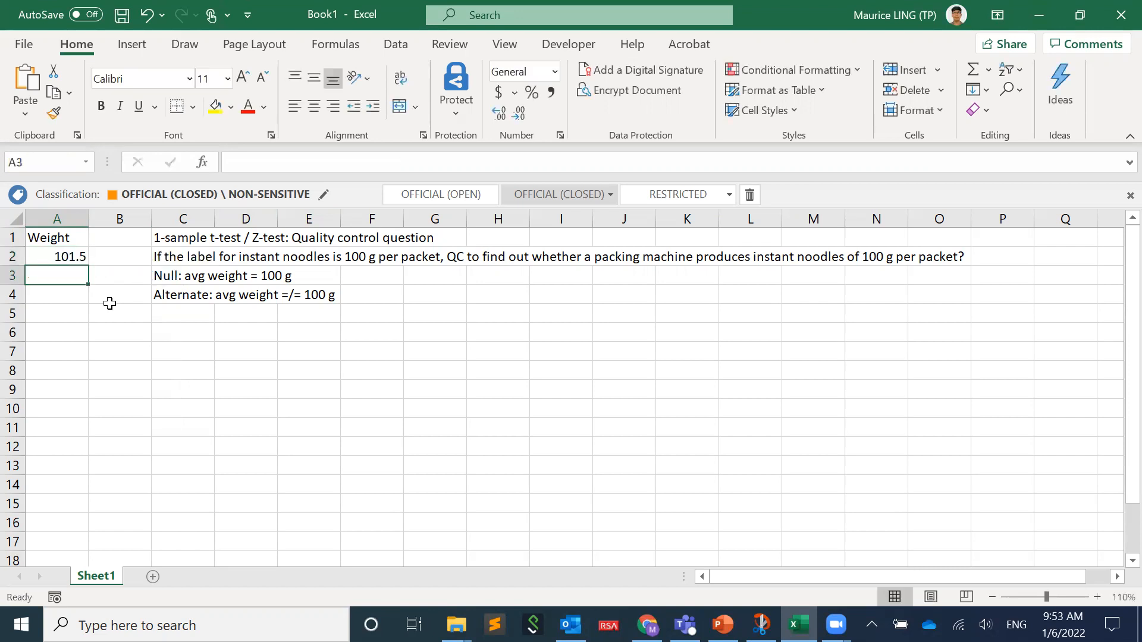
{"action": "left_click", "coordinate": [81, 256]}
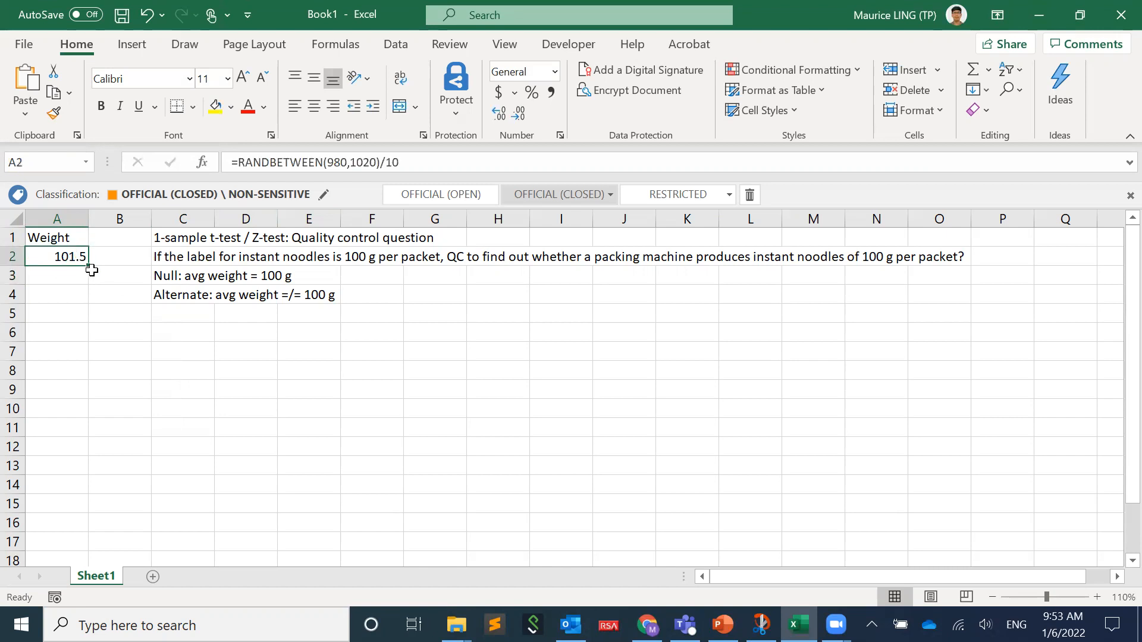
{"action": "left_click_drag", "start_coordinate": [89, 265], "coordinate": [70, 526]}
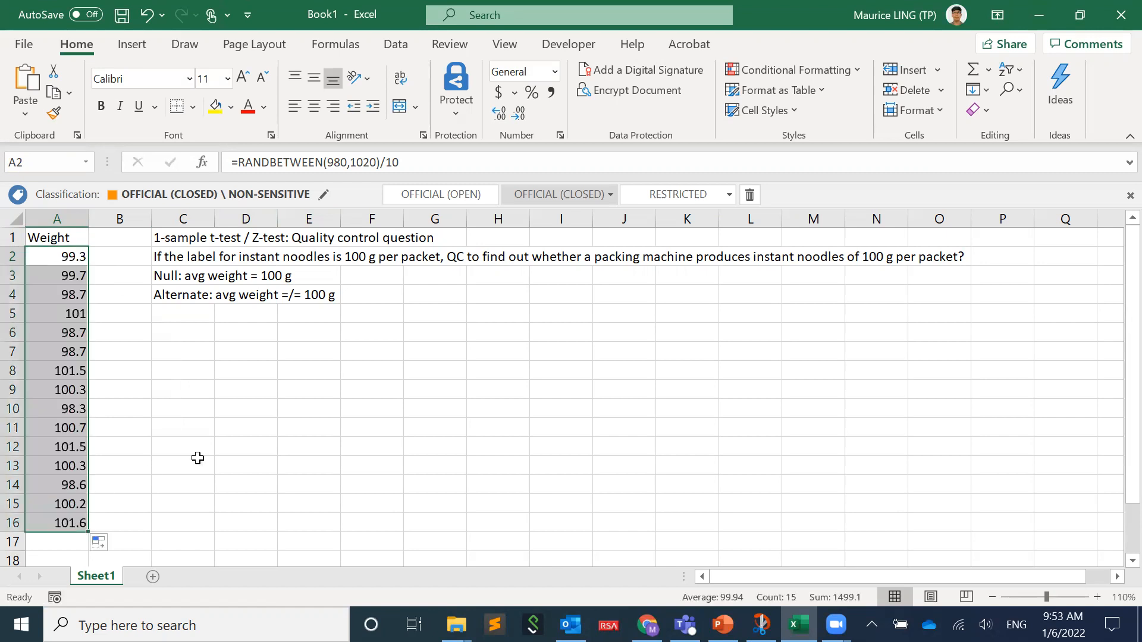
- Replace the random-number formulas in A2:A16 with their fixed values
{"action": "key", "text": "ctrl+c"}
{"action": "right_click", "coordinate": [55, 387]}
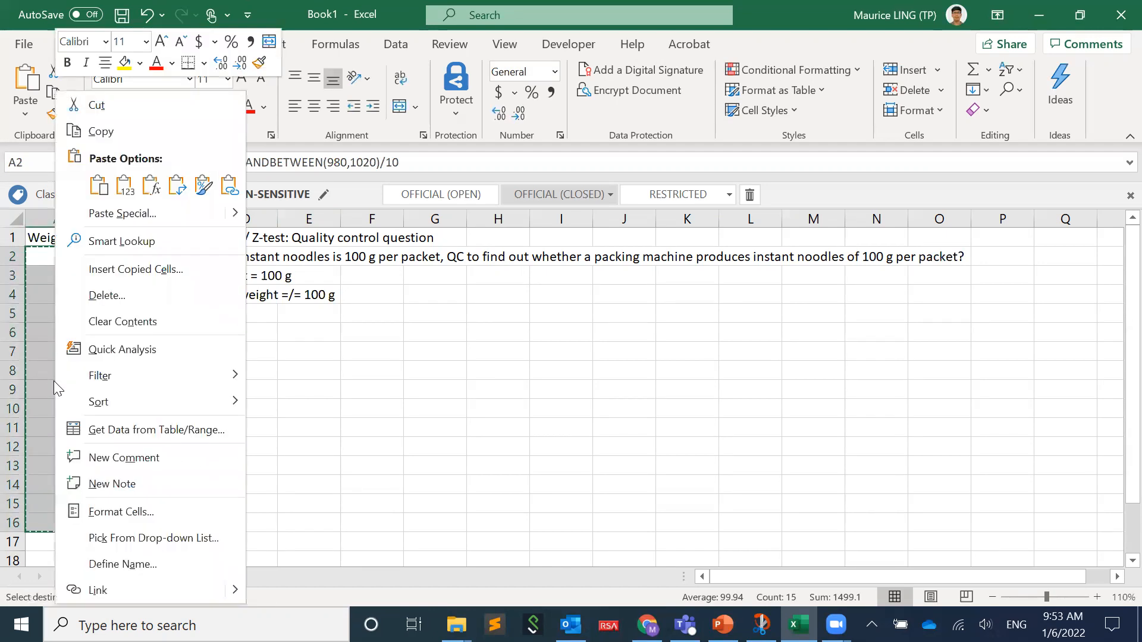
{"action": "left_click", "coordinate": [142, 220]}
{"action": "left_click", "coordinate": [48, 144]}
{"action": "left_click", "coordinate": [200, 344]}
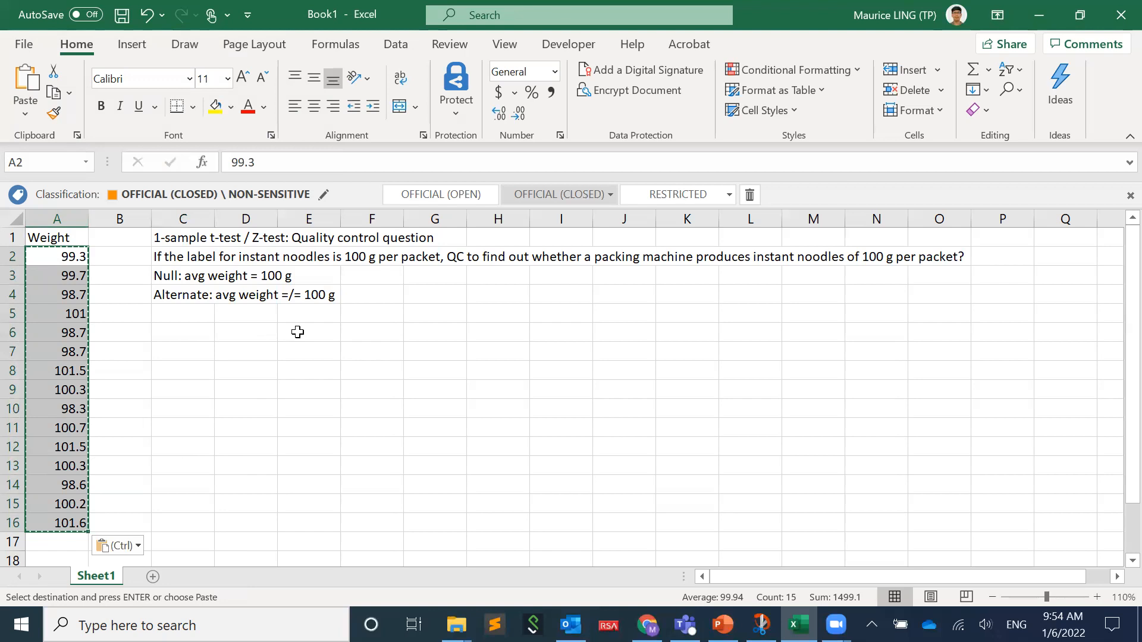
- Insert a blank column before column C to shift the question and hypotheses over to column D
{"action": "left_click", "coordinate": [182, 219]}
{"action": "right_click", "coordinate": [188, 220]}
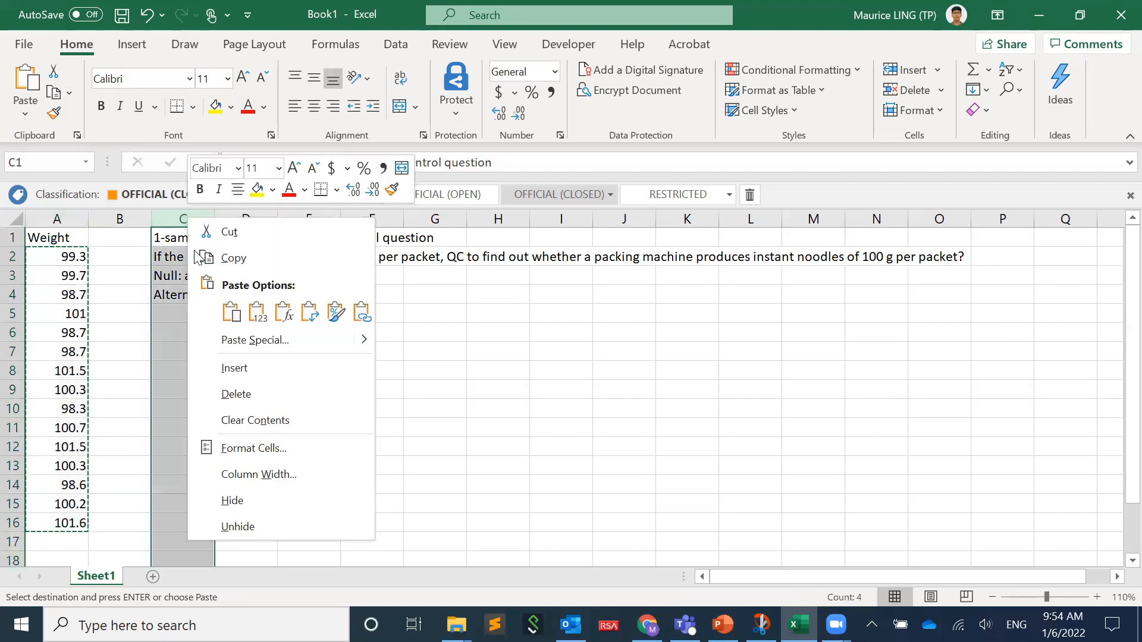
{"action": "left_click", "coordinate": [252, 374]}
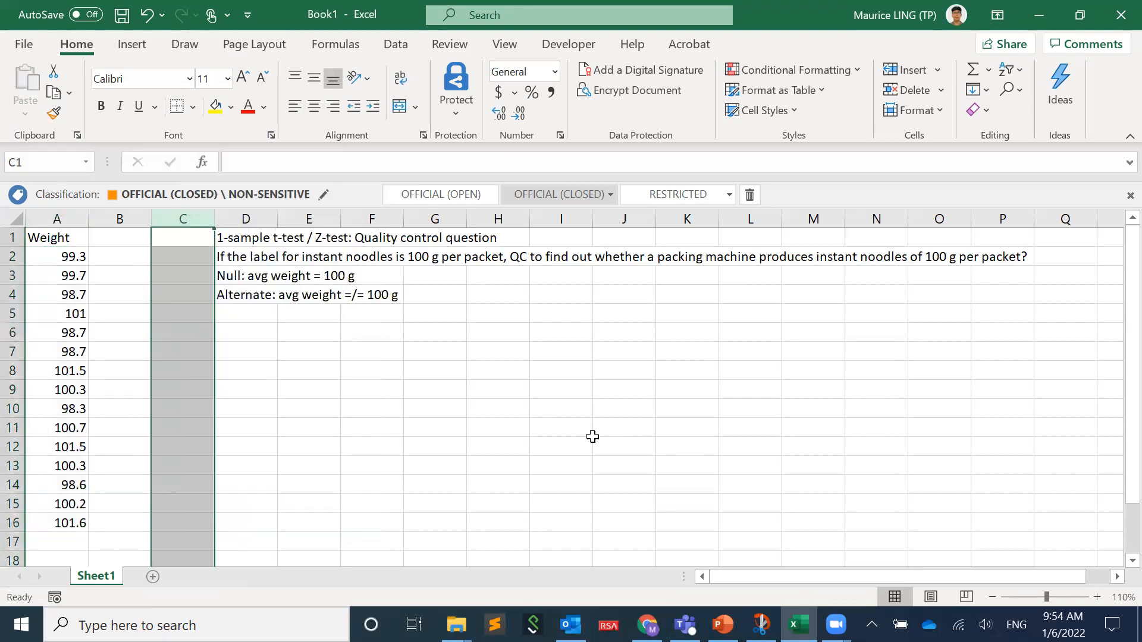
{"action": "left_click", "coordinate": [993, 596]}
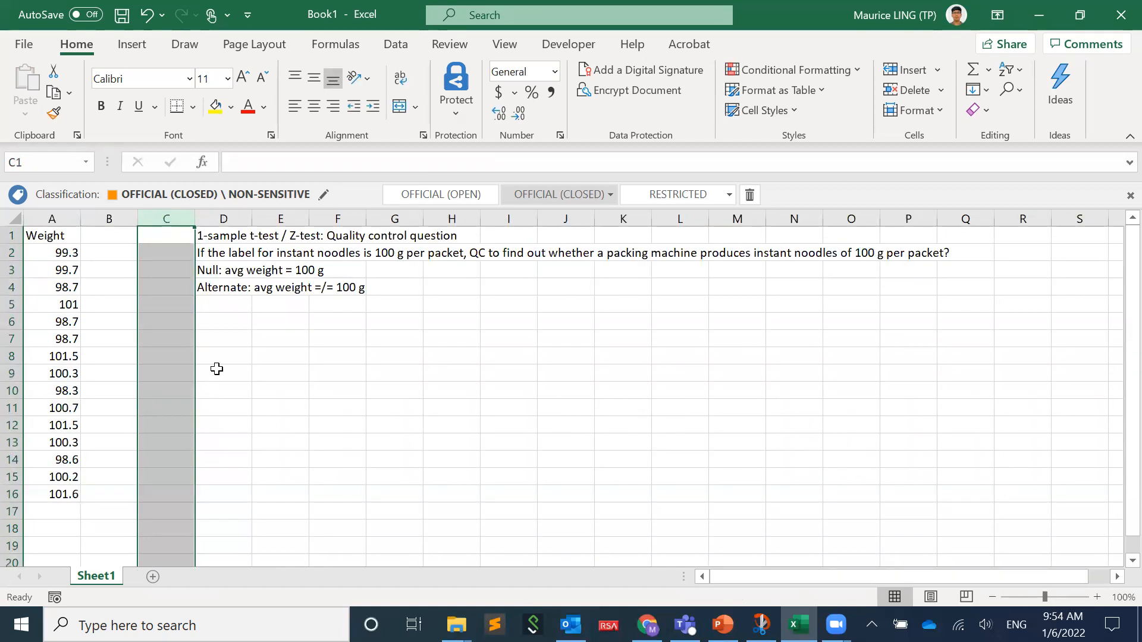
{"action": "left_click", "coordinate": [277, 361]}
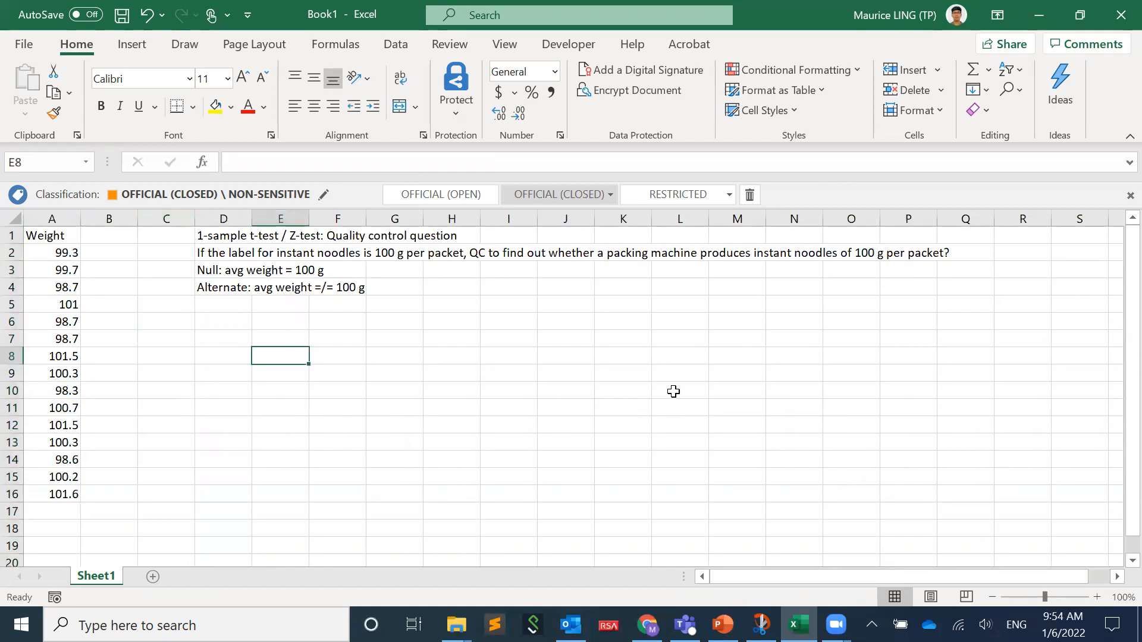
{"action": "left_click", "coordinate": [396, 46]}
{"action": "left_click", "coordinate": [958, 70]}
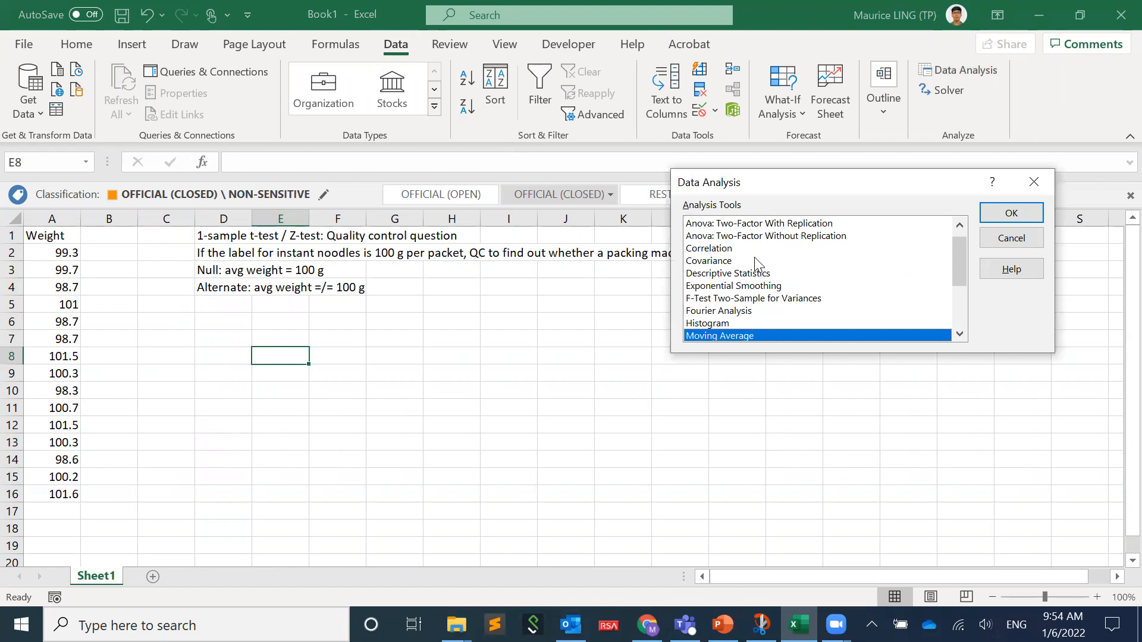
{"action": "scroll", "coordinate": [757, 263], "scroll_direction": "down", "scroll_amount": 3}
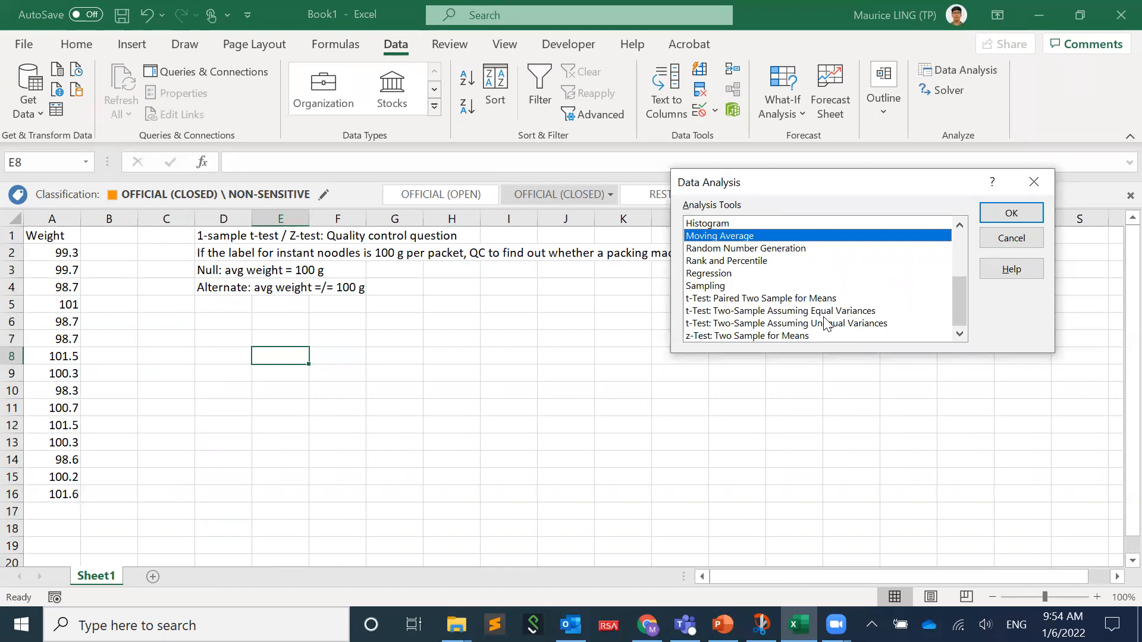
{"action": "left_click", "coordinate": [1032, 241]}
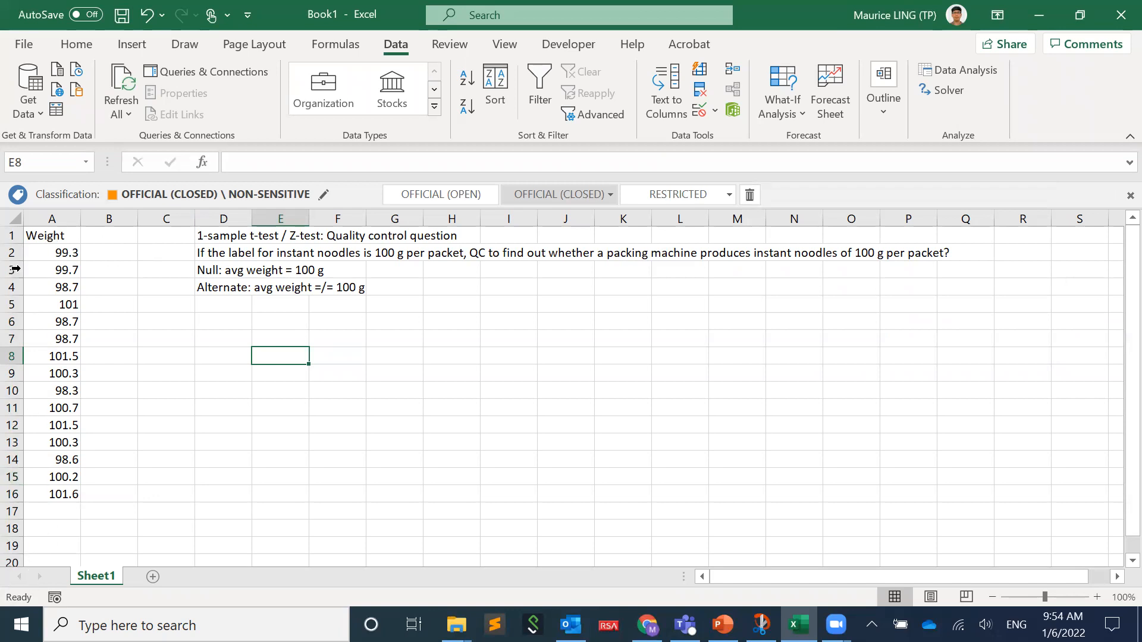
- Enter "Dummy" as the heading in cell B1 and the value 100 in cell B2
{"action": "left_click", "coordinate": [123, 233]}
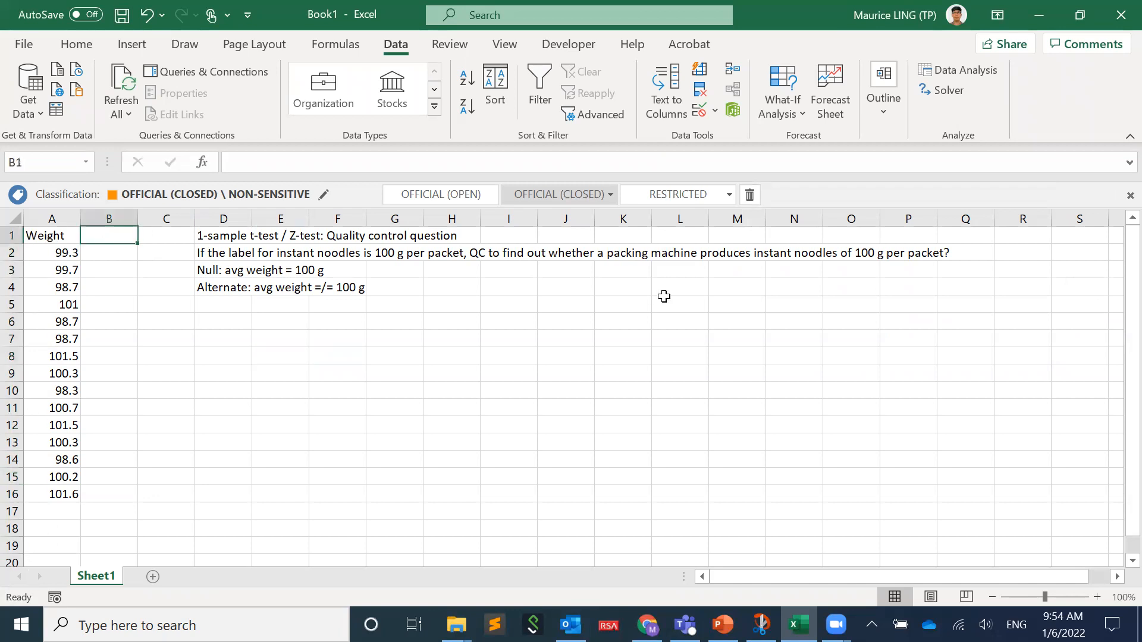
{"action": "type", "text": "Dummy"}
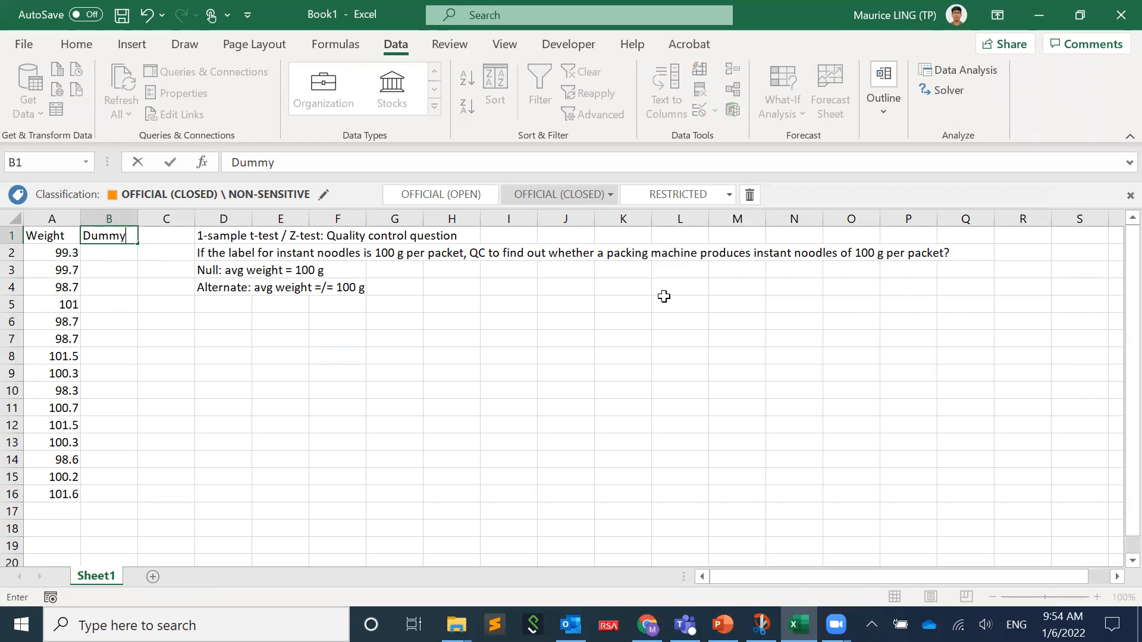
{"action": "key", "text": "Return"}
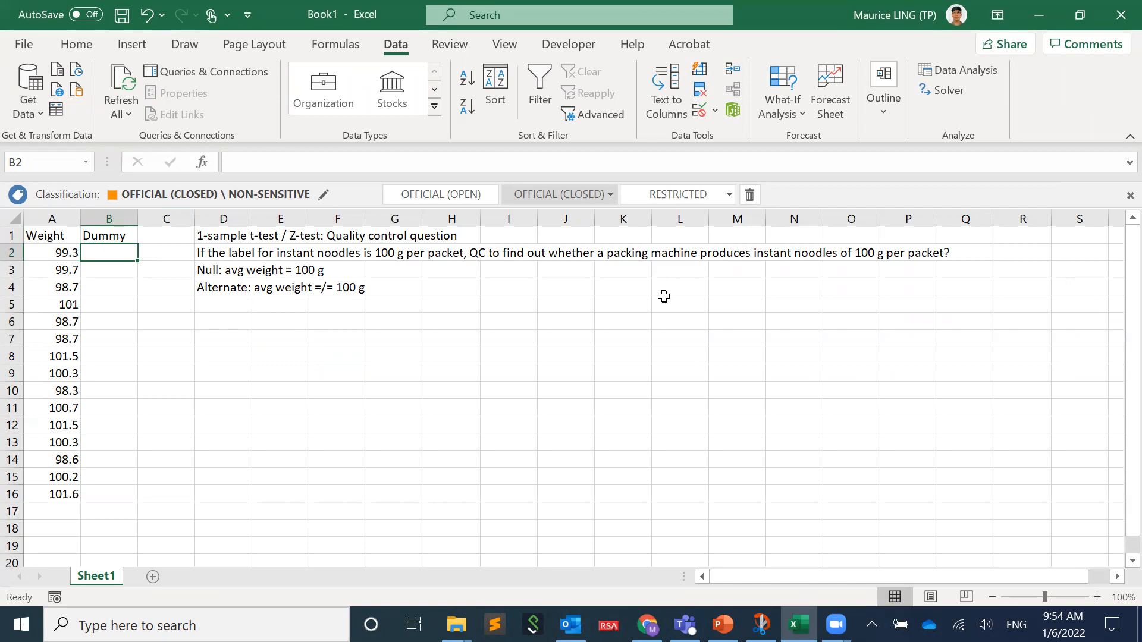
{"action": "left_click", "coordinate": [120, 238]}
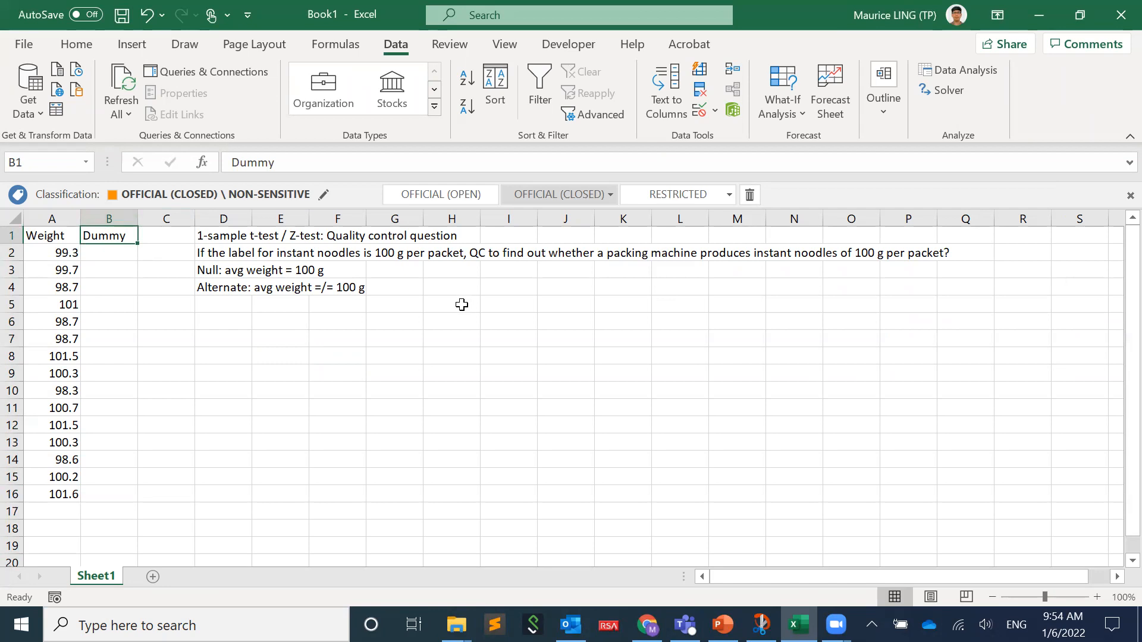
{"action": "key", "text": "Down"}
{"action": "type", "text": "100"}
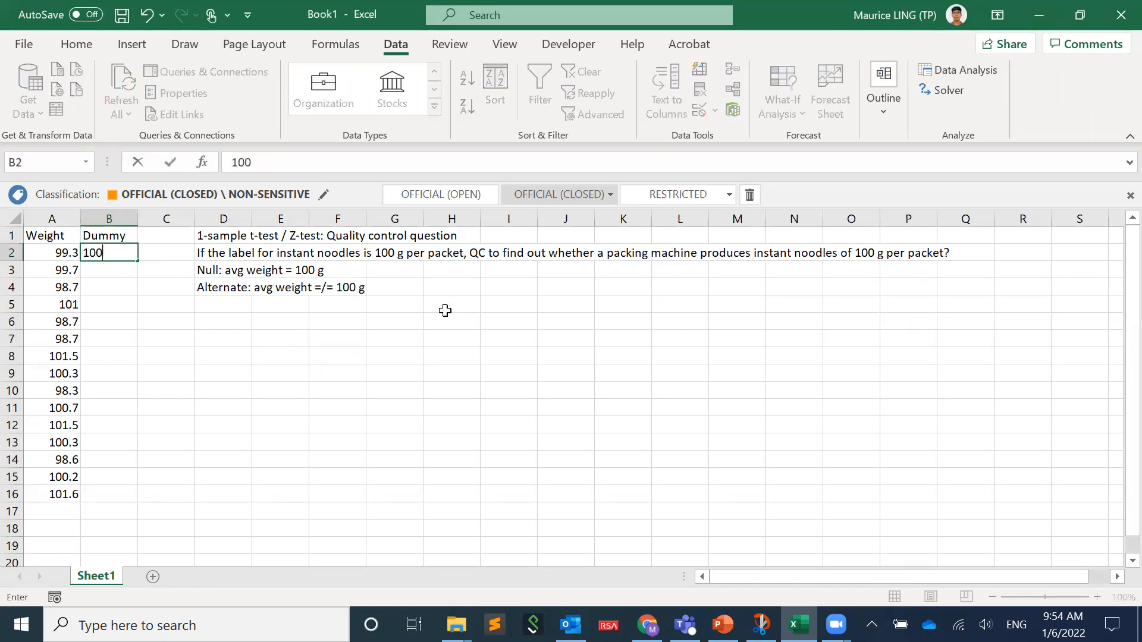
{"action": "key", "text": "Return"}
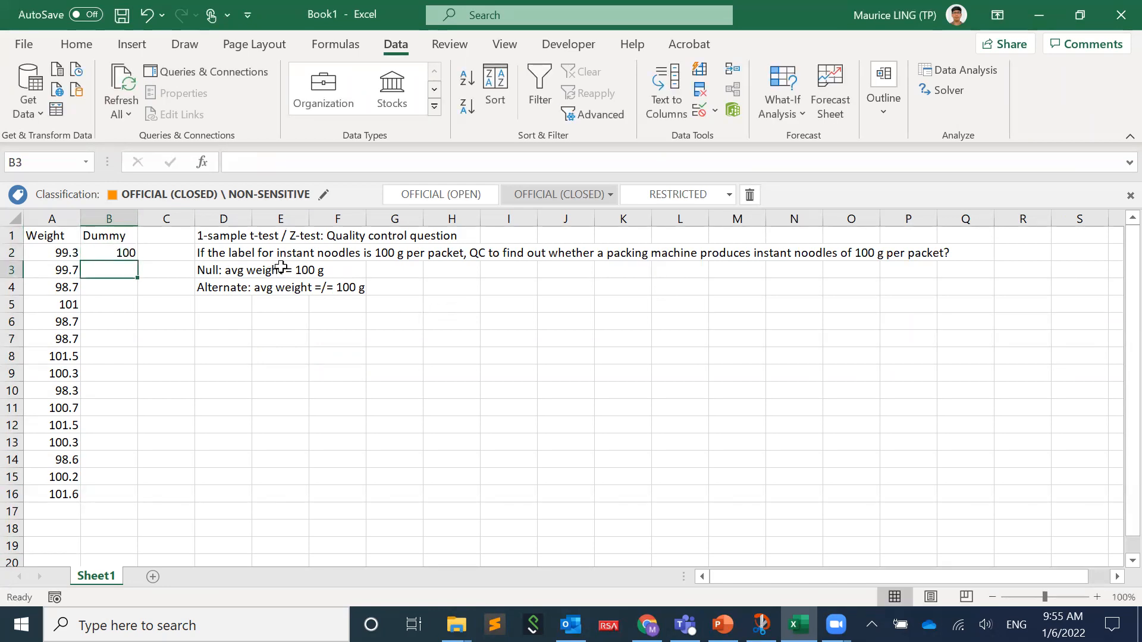
- Format the null hypothesis text in cell D3 as bold and red
{"action": "left_click", "coordinate": [224, 270]}
{"action": "key", "text": "ctrl+b"}
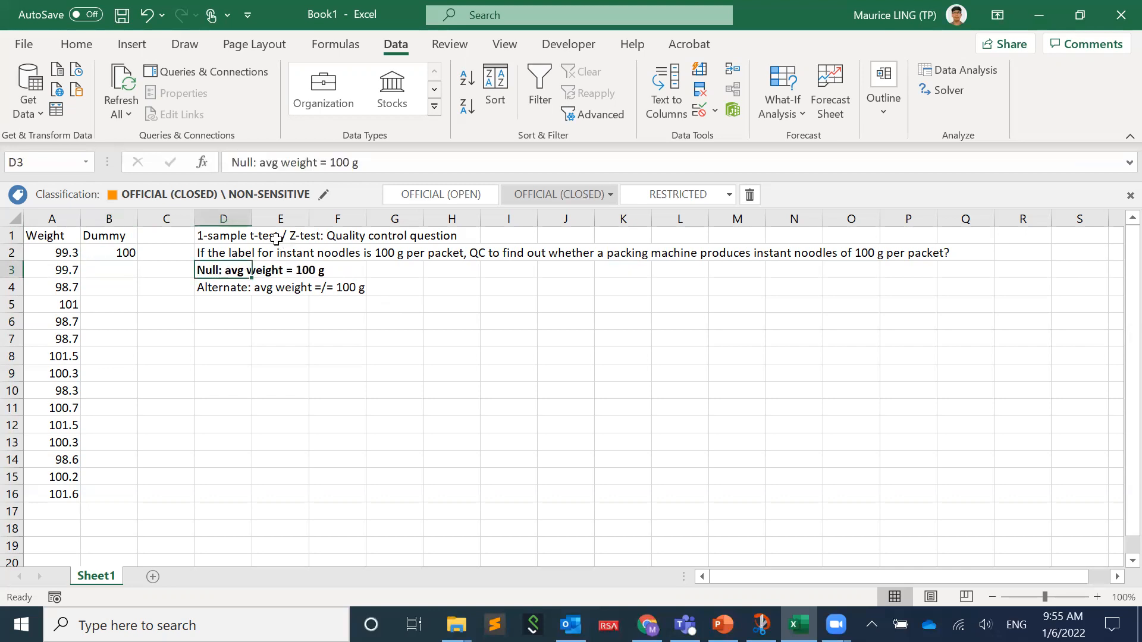
{"action": "left_click", "coordinate": [76, 44]}
{"action": "left_click", "coordinate": [247, 110]}
{"action": "left_click", "coordinate": [230, 360]}
- Fill the value 100 from B2 down the Dummy column to B16
{"action": "left_click", "coordinate": [114, 251]}
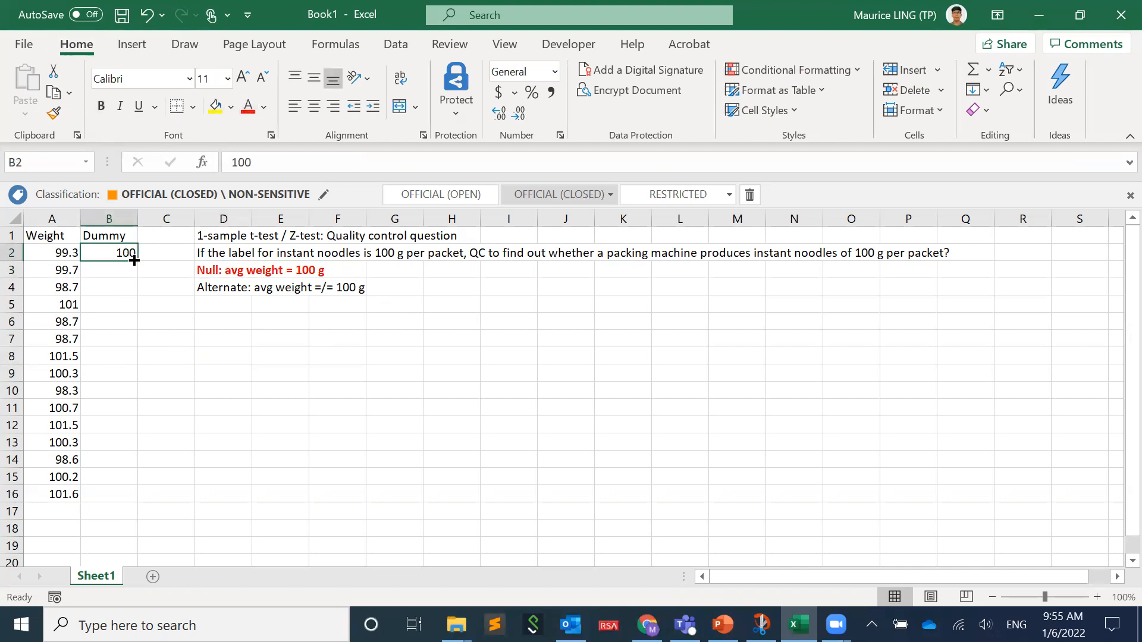
{"action": "double_click", "coordinate": [134, 260]}
{"action": "left_click", "coordinate": [293, 426]}
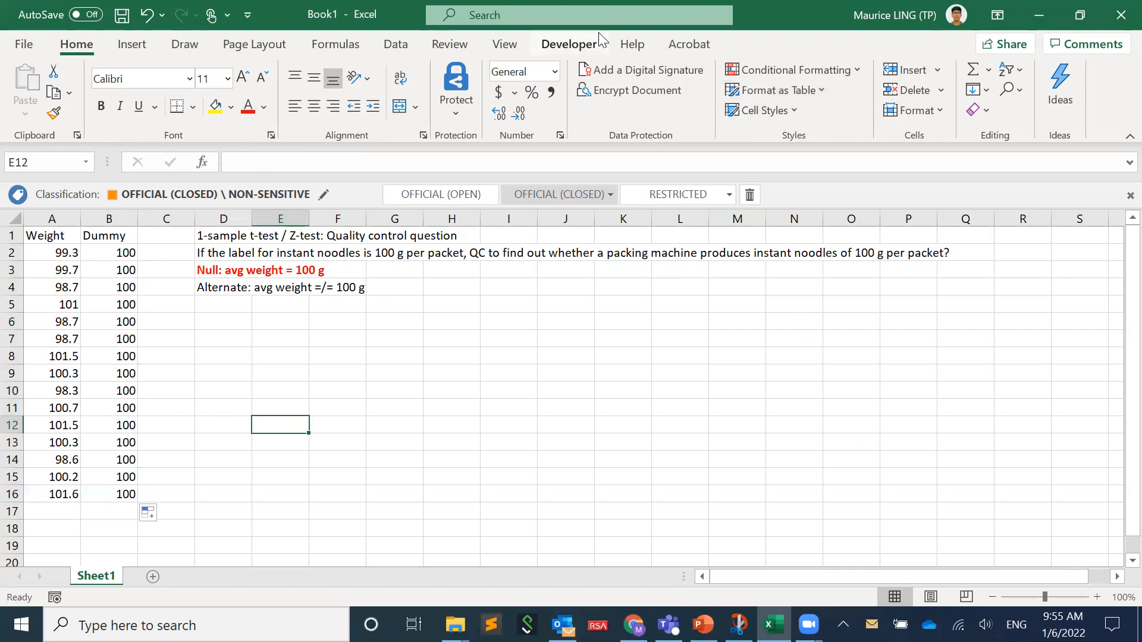
{"action": "left_click", "coordinate": [397, 48]}
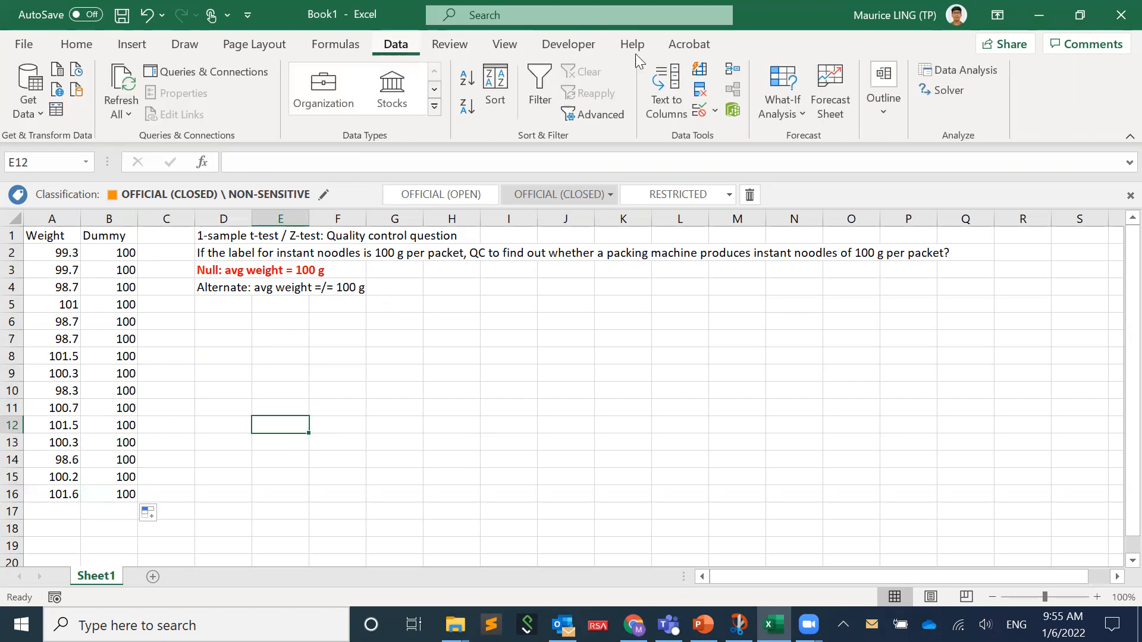
{"action": "left_click", "coordinate": [967, 74]}
{"action": "scroll", "coordinate": [847, 293], "scroll_direction": "down", "scroll_amount": 3}
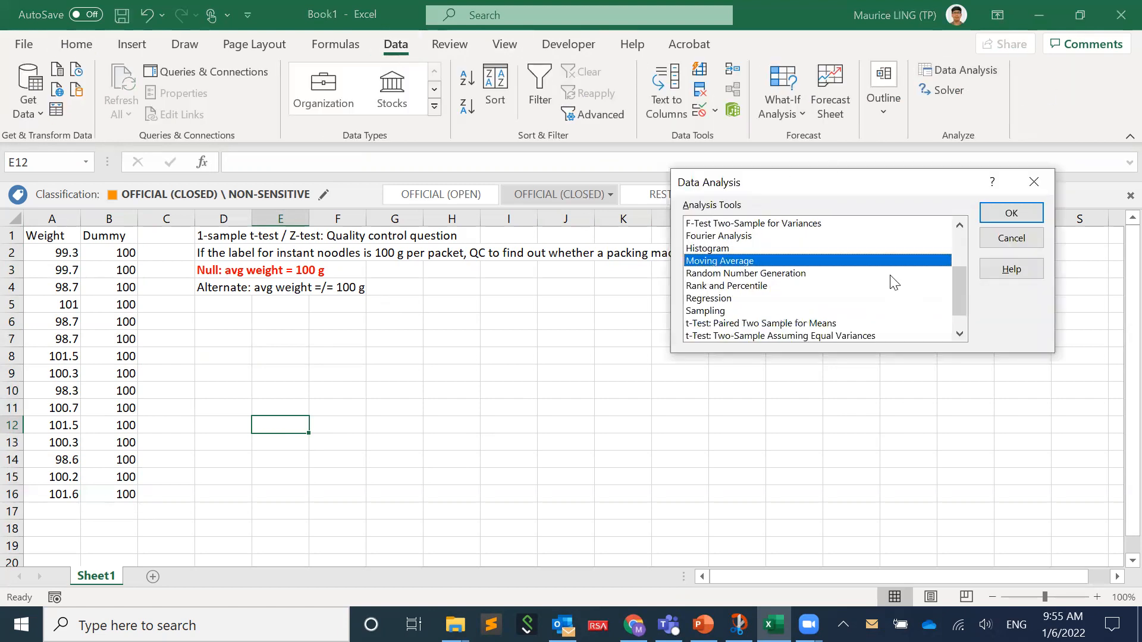
{"action": "left_click", "coordinate": [860, 310]}
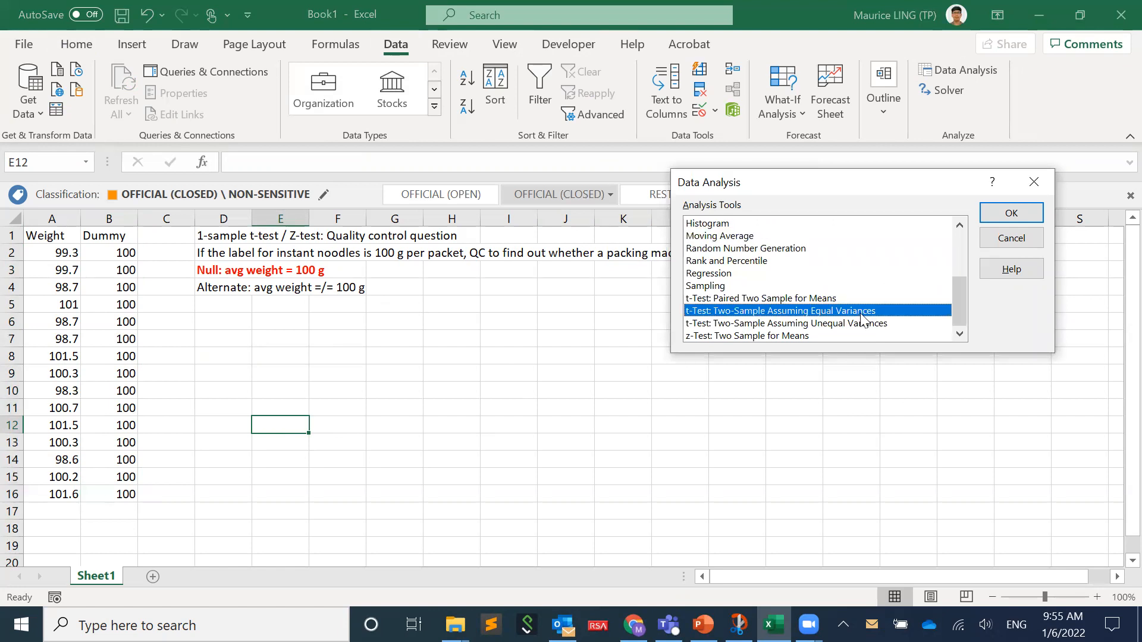
{"action": "left_click", "coordinate": [859, 319]}
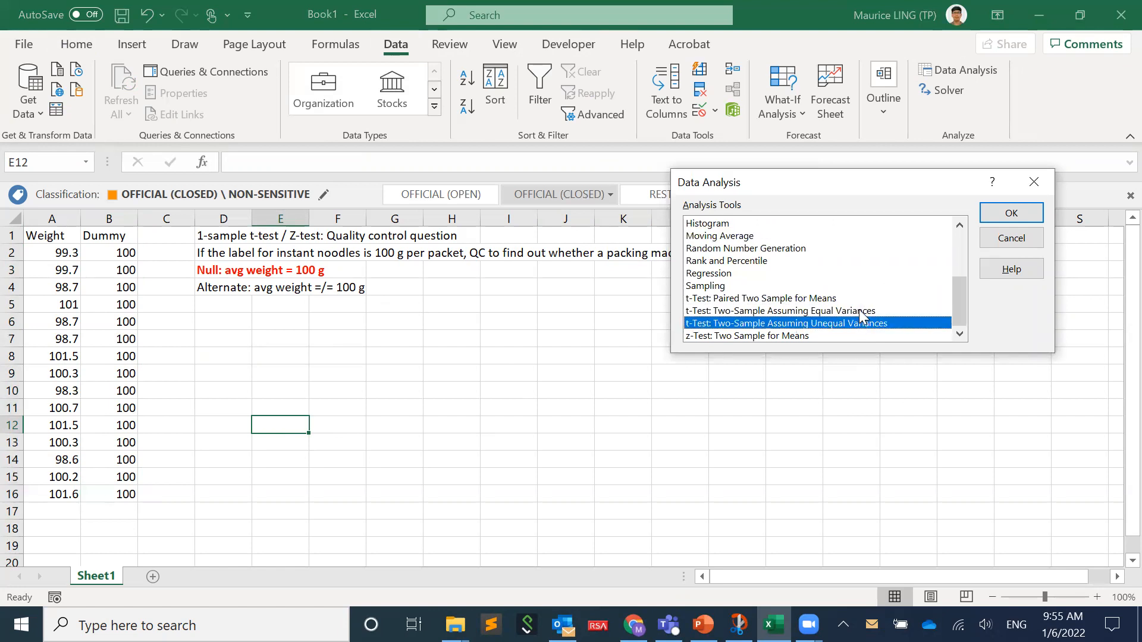
{"action": "left_click", "coordinate": [859, 310]}
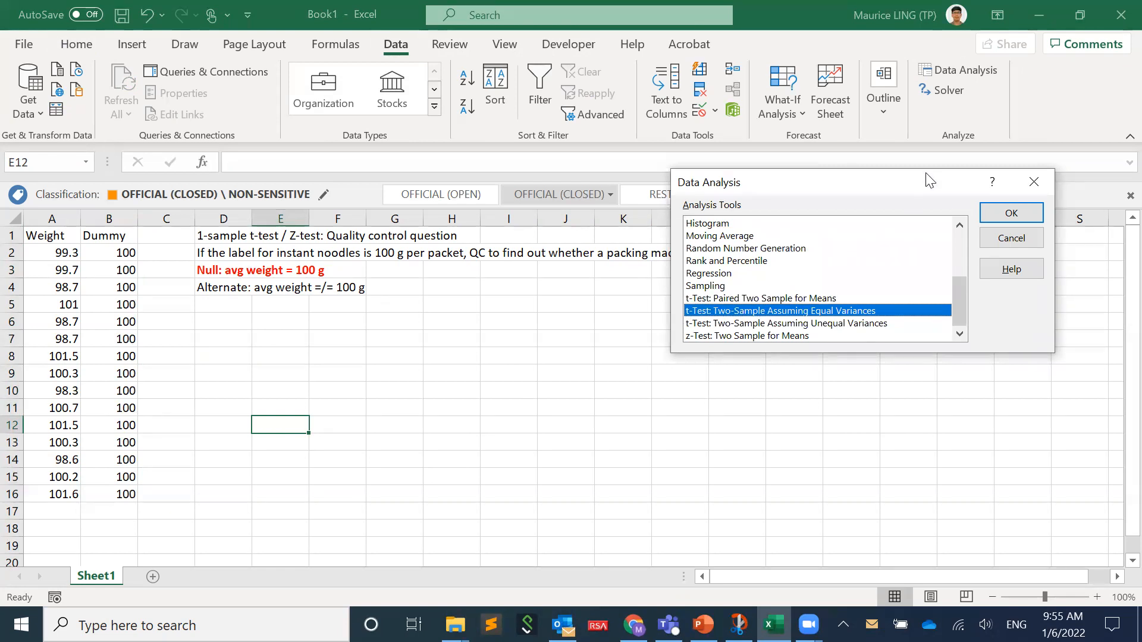
{"action": "left_click", "coordinate": [1018, 240]}
- Calculate the sample variance of A2:A16 in cell A18 with VAR.S and fill the formula across to B18
{"action": "left_click", "coordinate": [66, 528]}
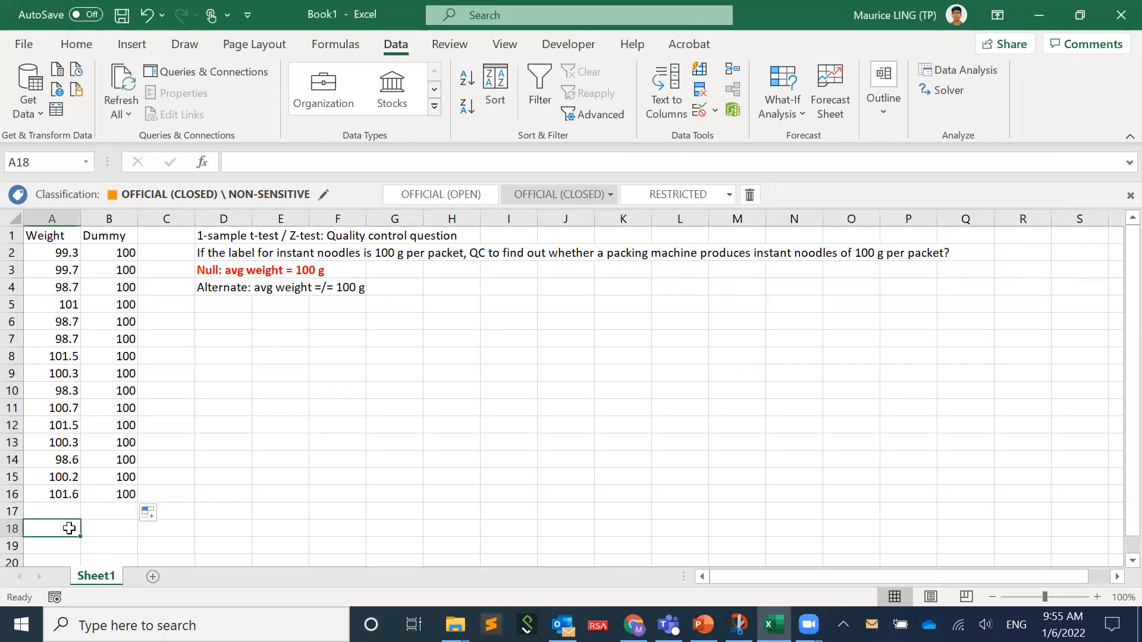
{"action": "type", "text": "="}
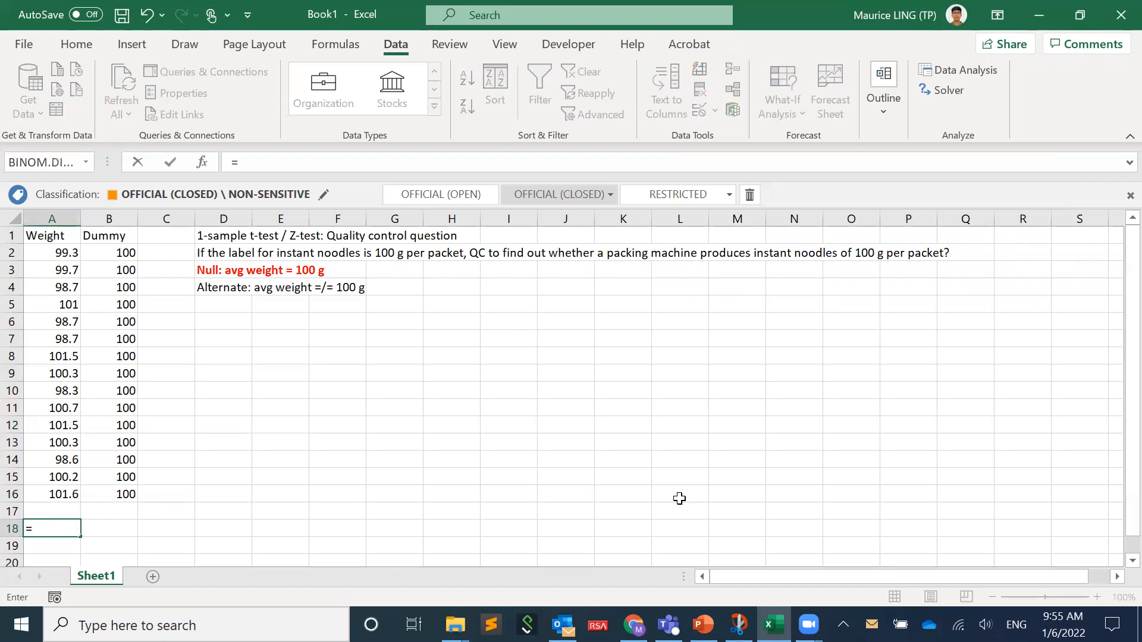
{"action": "type", "text": "var.s"}
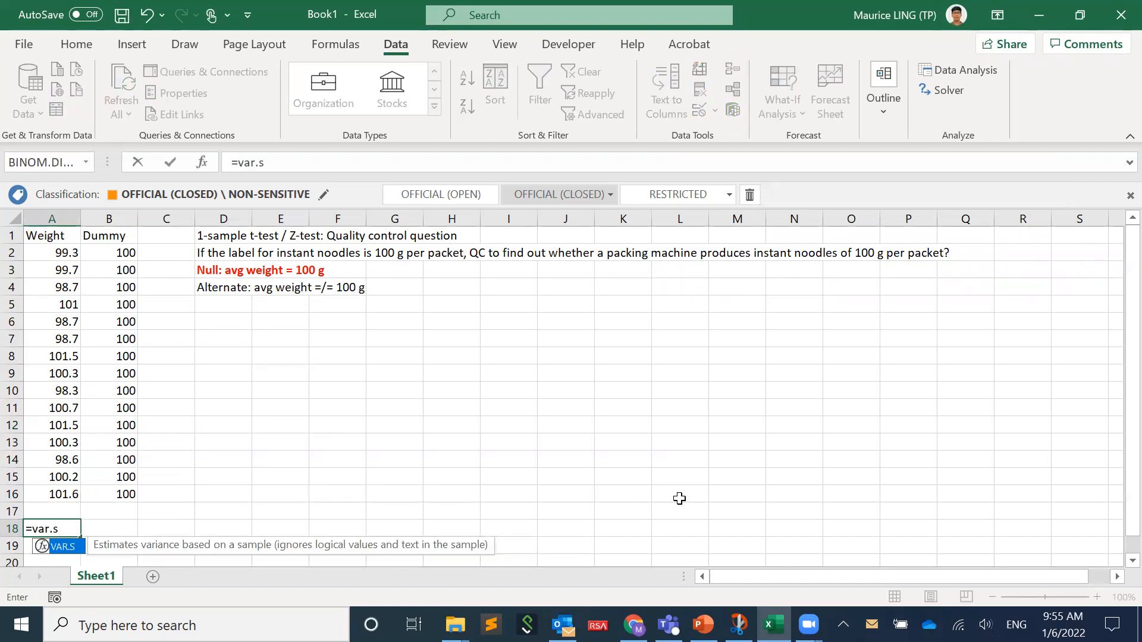
{"action": "type", "text": "("}
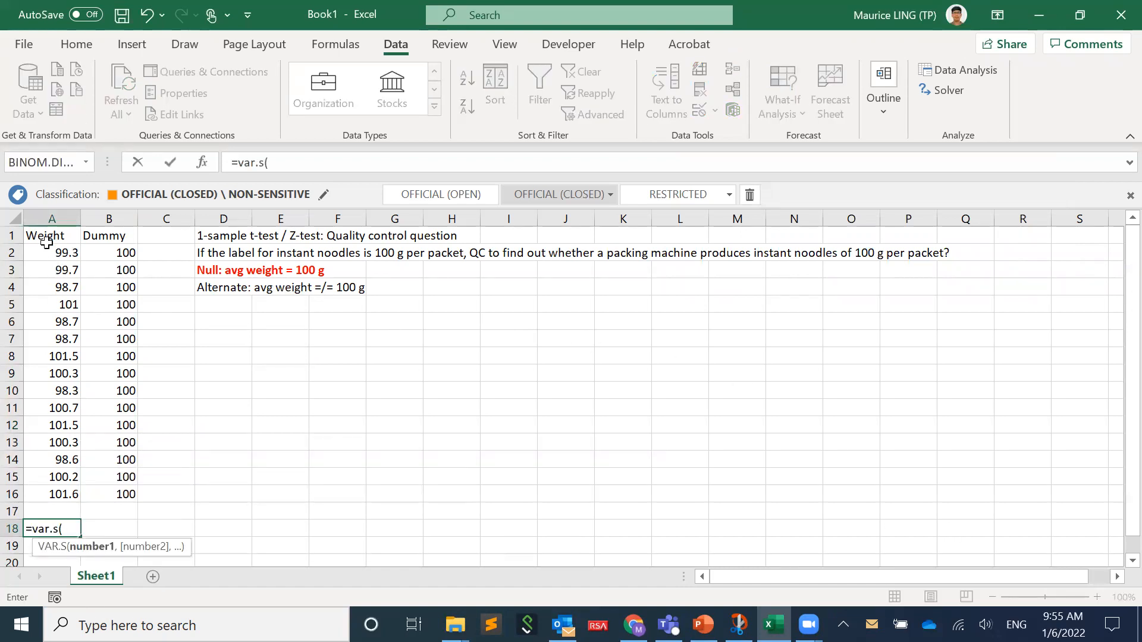
{"action": "left_click_drag", "start_coordinate": [45, 247], "coordinate": [40, 483]}
{"action": "key", "text": "Return"}
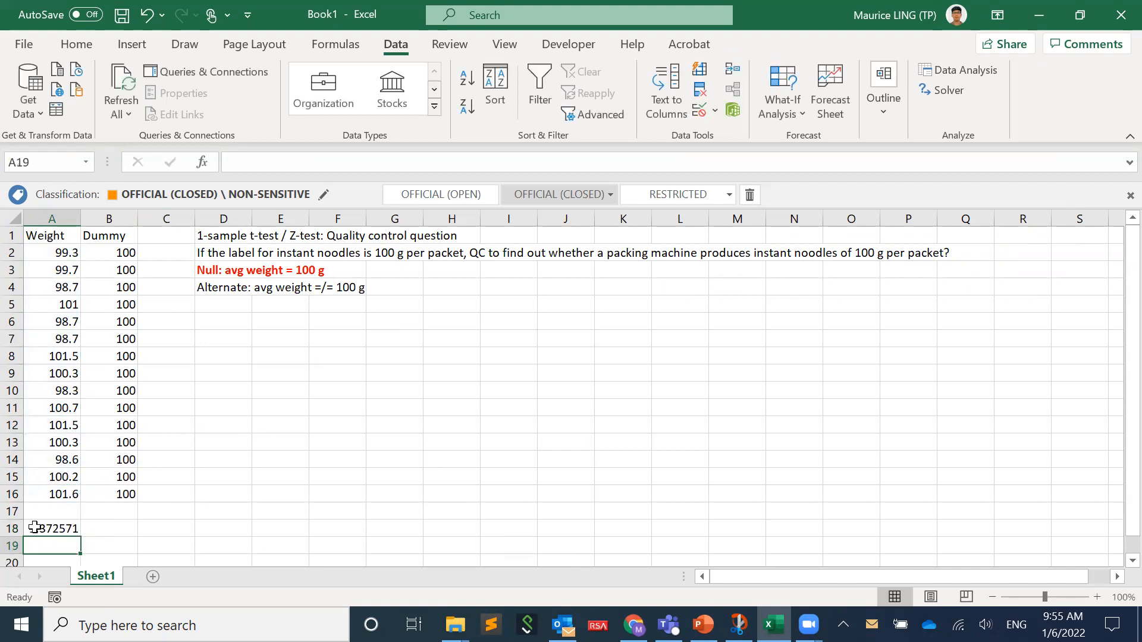
{"action": "left_click", "coordinate": [83, 531]}
{"action": "left_click_drag", "start_coordinate": [85, 537], "coordinate": [122, 531]}
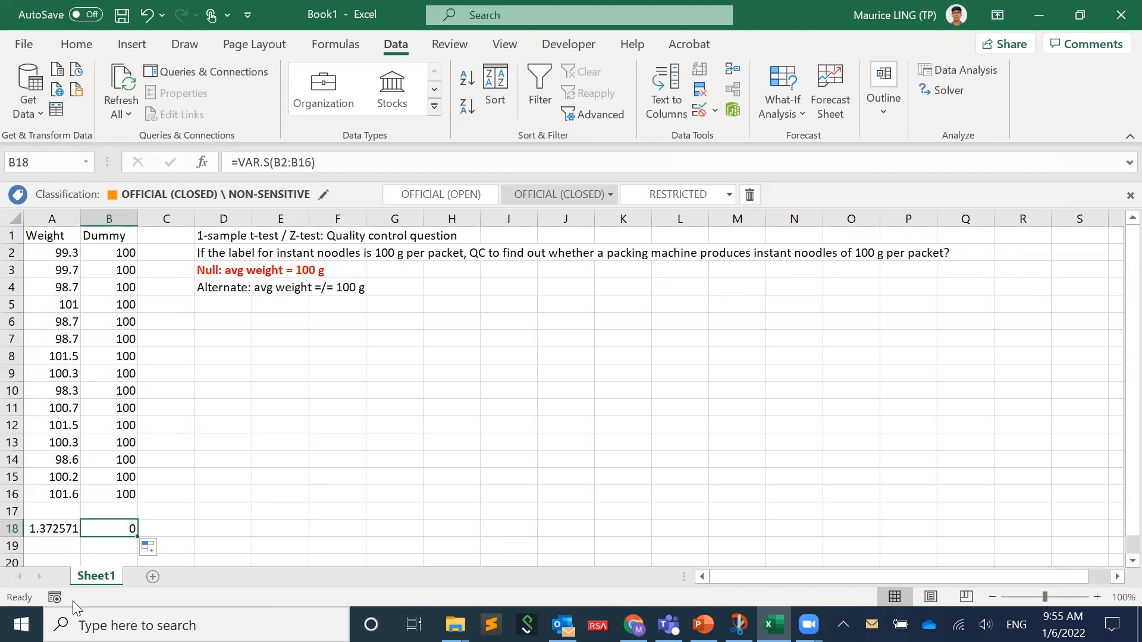
- Set up the t-Test: Two-Sample Assuming Unequal Variances with A1:A16 as Variable 1 and B1:B16 as Variable 2
{"action": "left_click", "coordinate": [963, 69]}
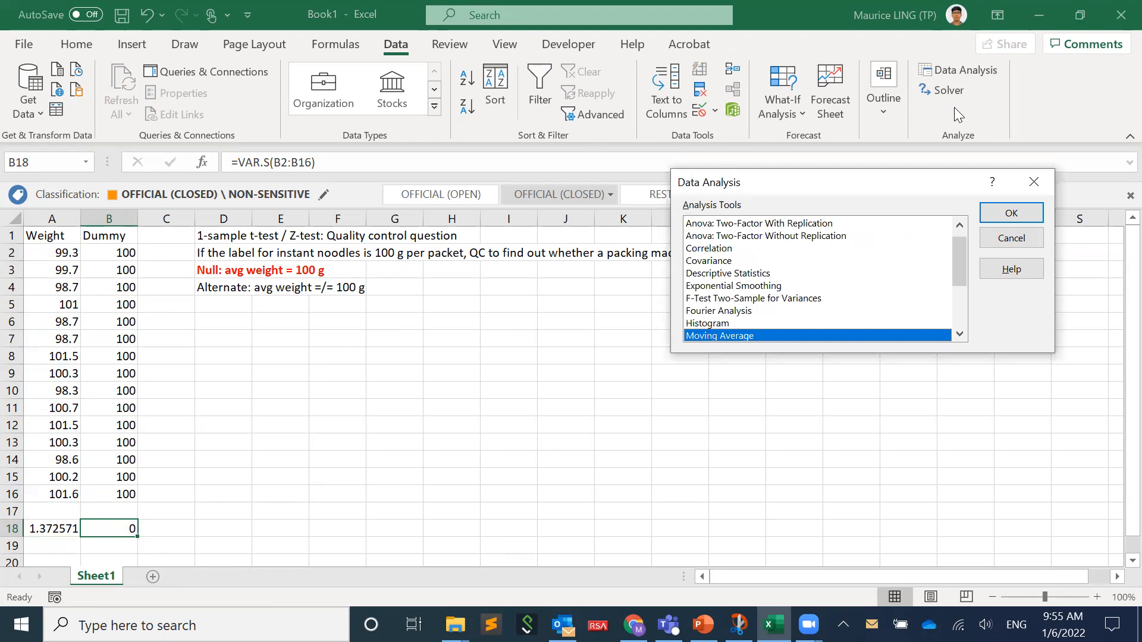
{"action": "scroll", "coordinate": [807, 292], "scroll_direction": "down", "scroll_amount": 3}
{"action": "left_click", "coordinate": [841, 323]}
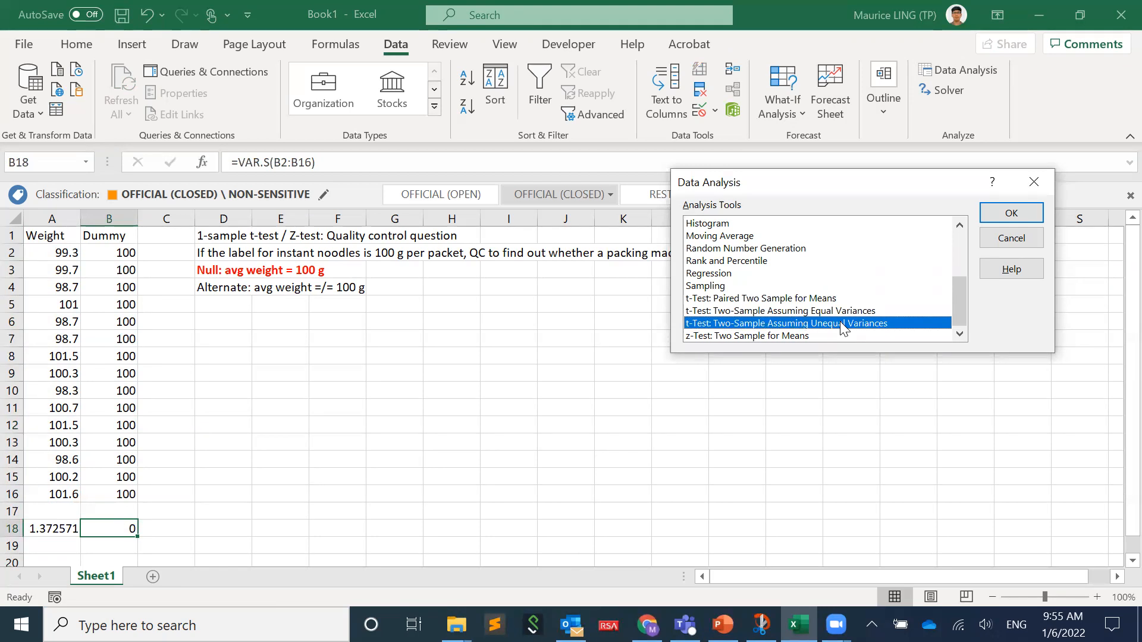
{"action": "left_click", "coordinate": [1013, 210]}
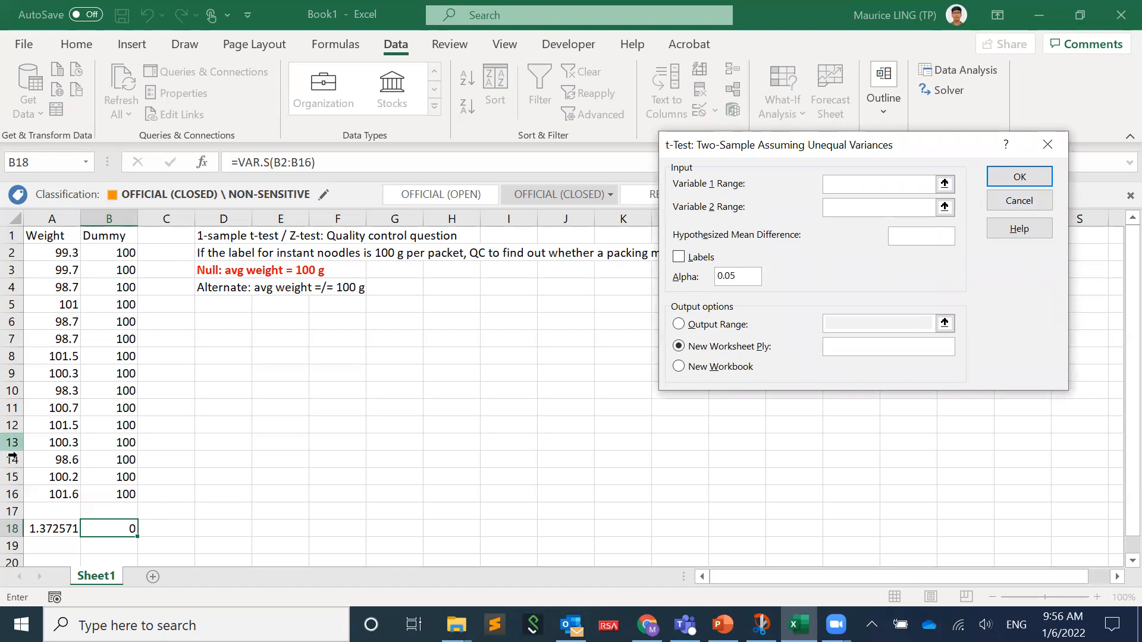
{"action": "left_click", "coordinate": [62, 493]}
{"action": "left_click_drag", "start_coordinate": [62, 492], "coordinate": [54, 237]}
{"action": "left_click", "coordinate": [844, 207]}
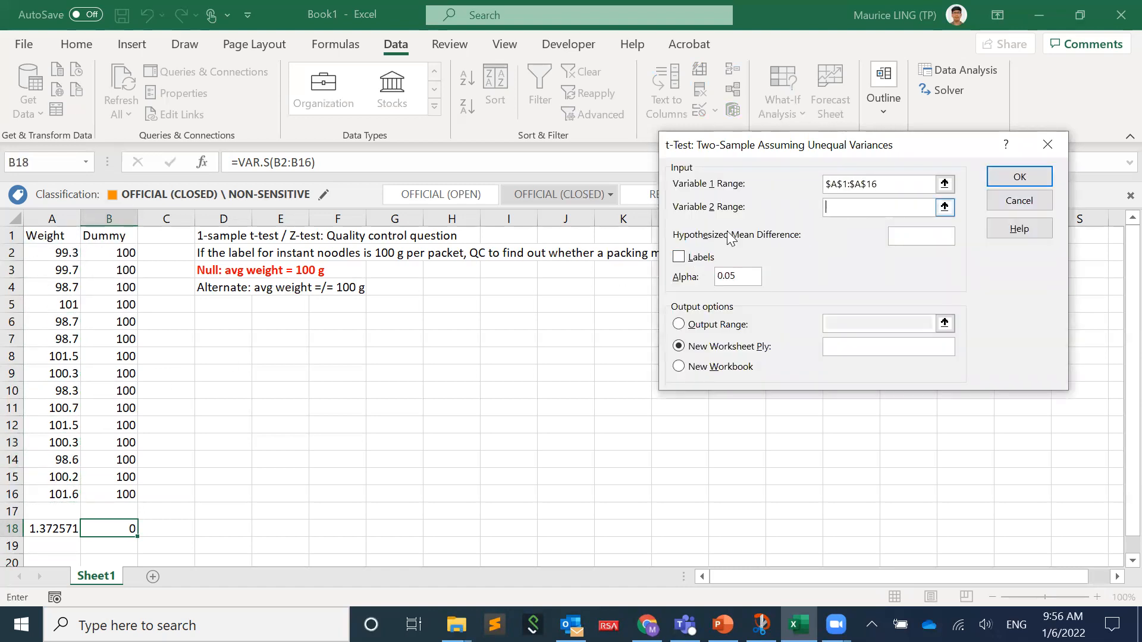
{"action": "left_click_drag", "start_coordinate": [116, 491], "coordinate": [108, 239]}
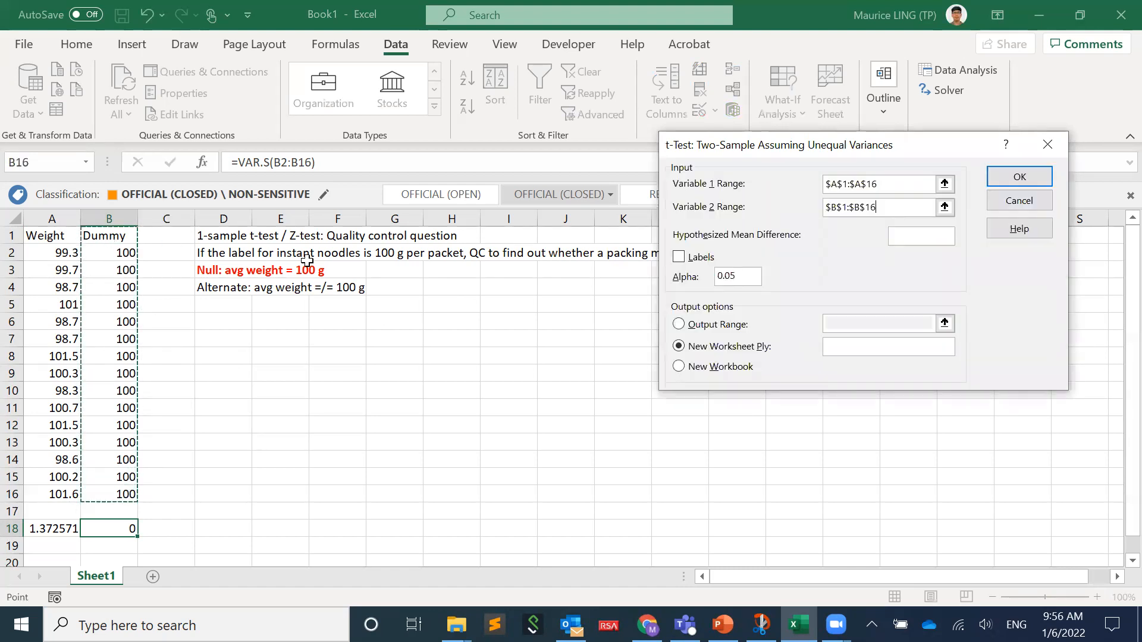
- Run the t-test with labels included and output at D6, and widen column D to fit the row labels
{"action": "left_click", "coordinate": [678, 258]}
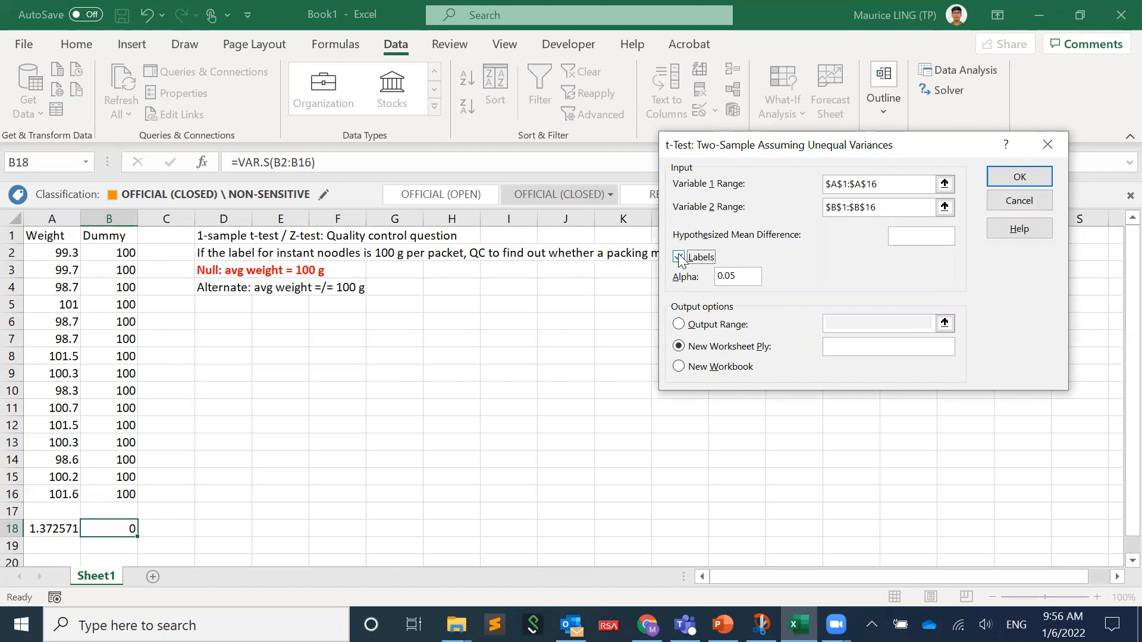
{"action": "left_click", "coordinate": [699, 325]}
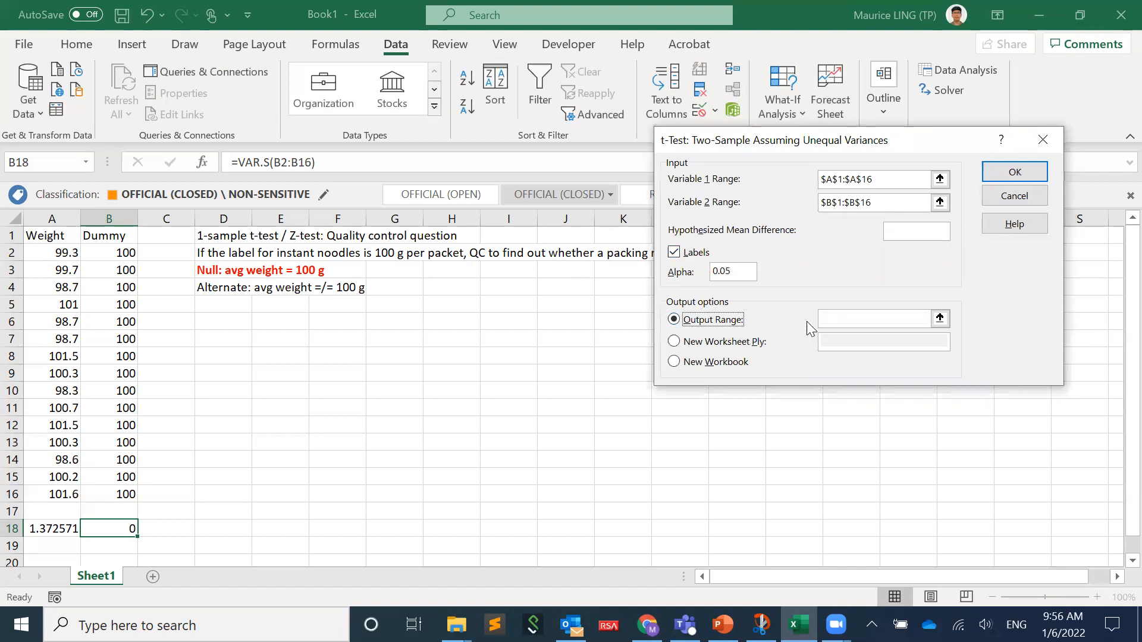
{"action": "left_click", "coordinate": [232, 320]}
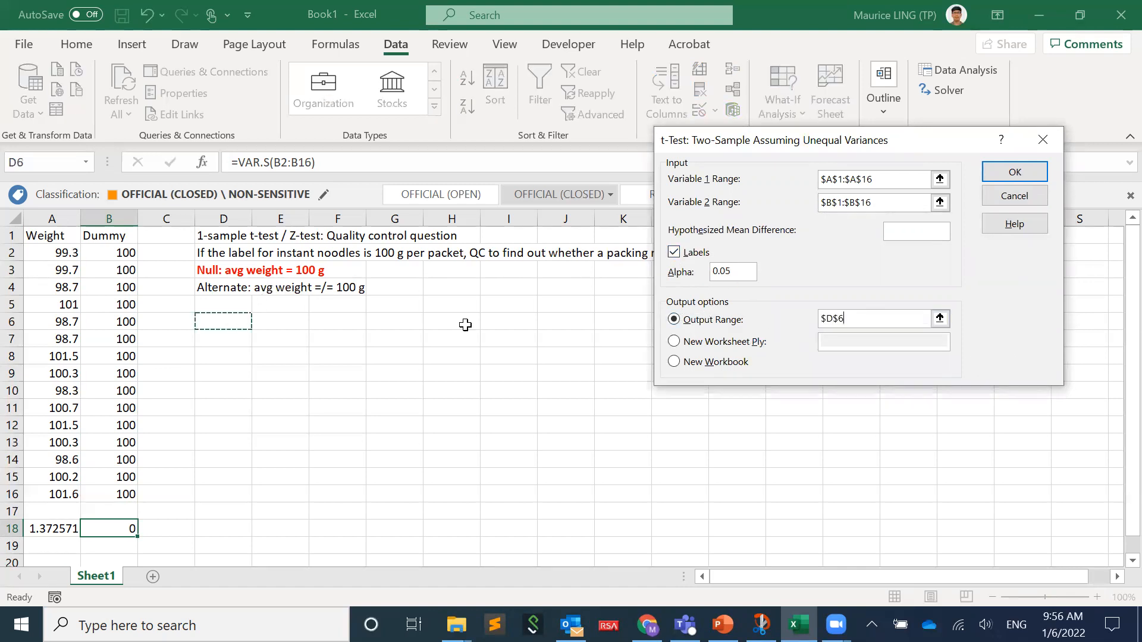
{"action": "left_click", "coordinate": [994, 176]}
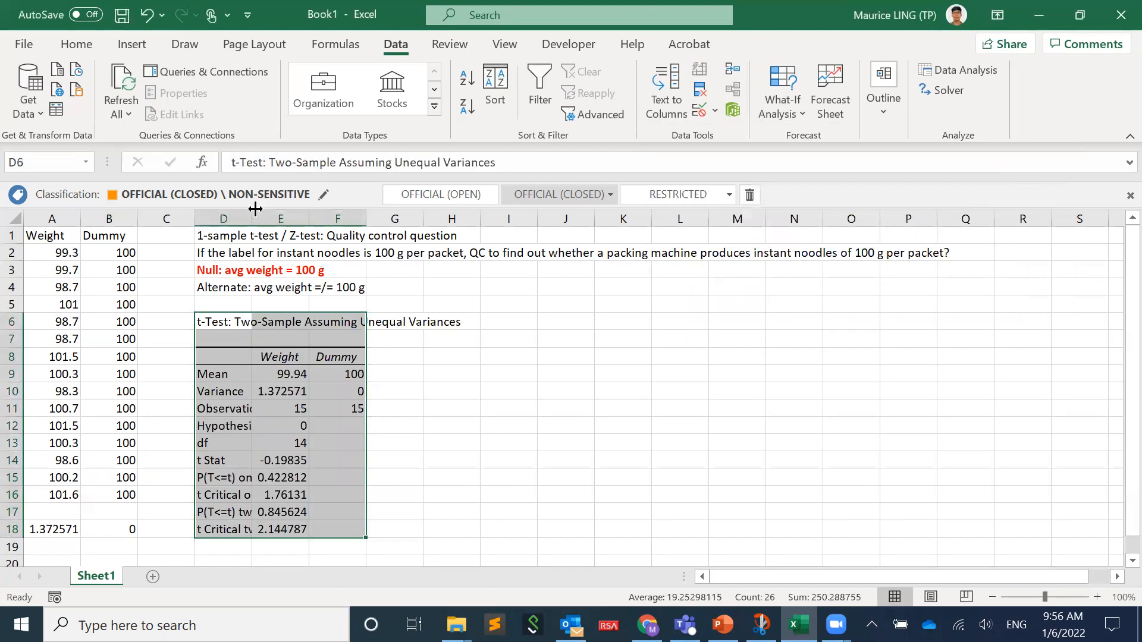
{"action": "left_click_drag", "start_coordinate": [255, 209], "coordinate": [307, 209]}
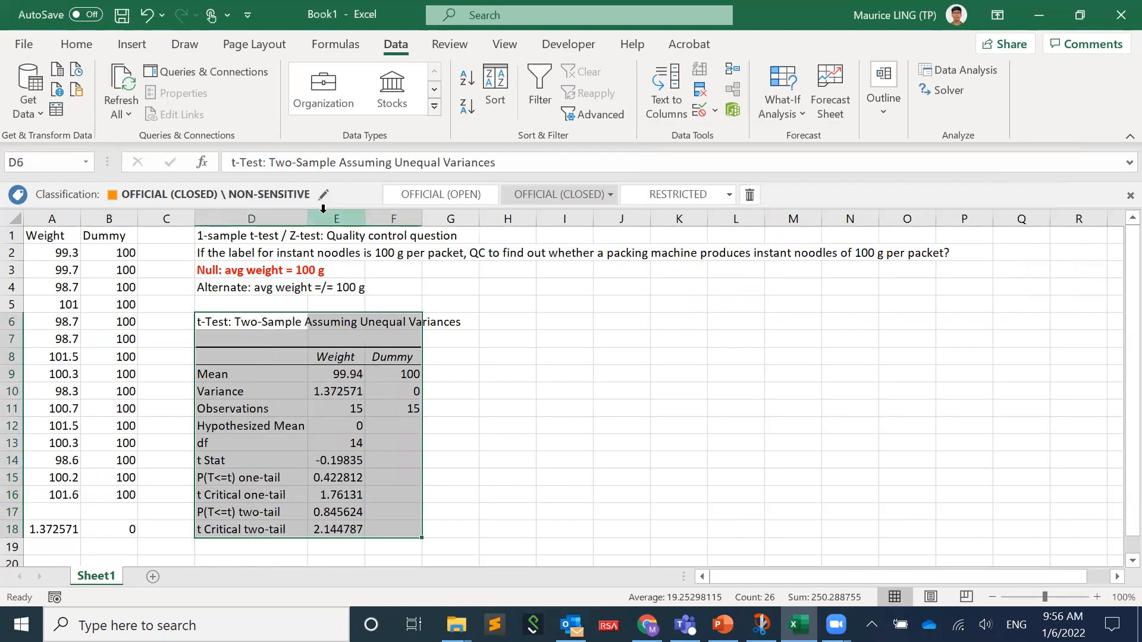
{"action": "left_click", "coordinate": [398, 426]}
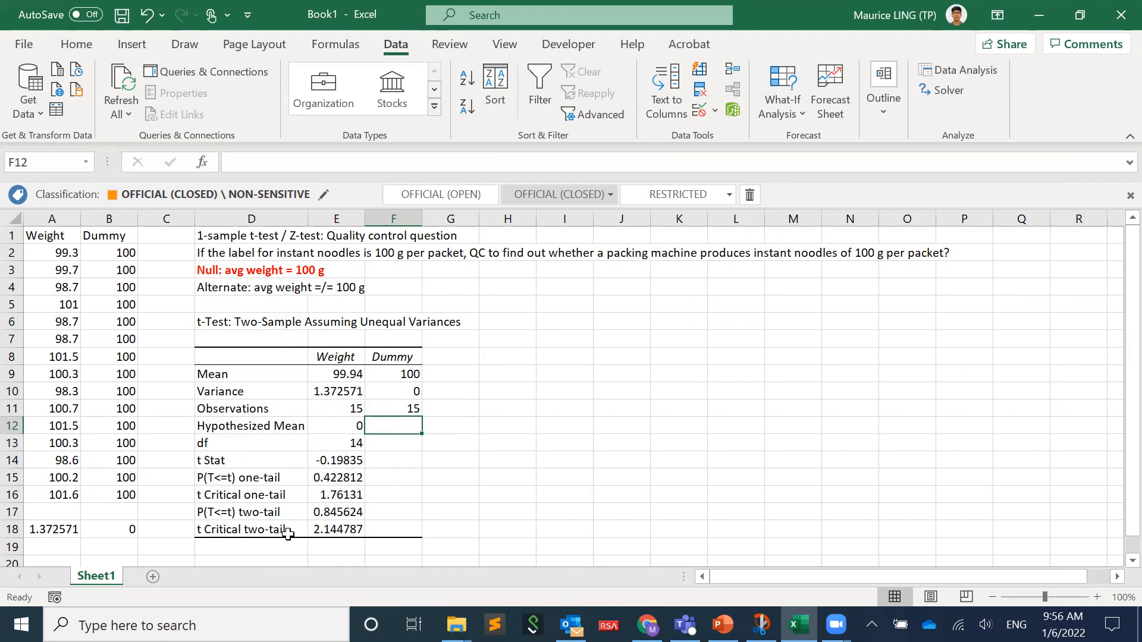
- Highlight the two-tail P value in cell E17 with yellow fill
{"action": "left_click", "coordinate": [342, 511]}
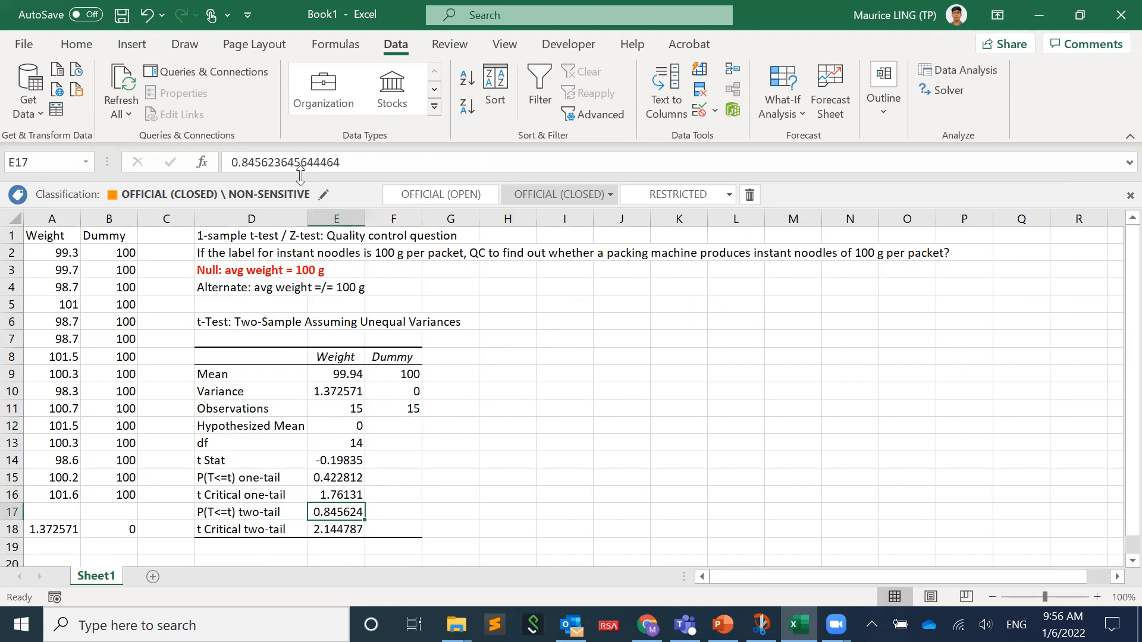
{"action": "left_click", "coordinate": [75, 45]}
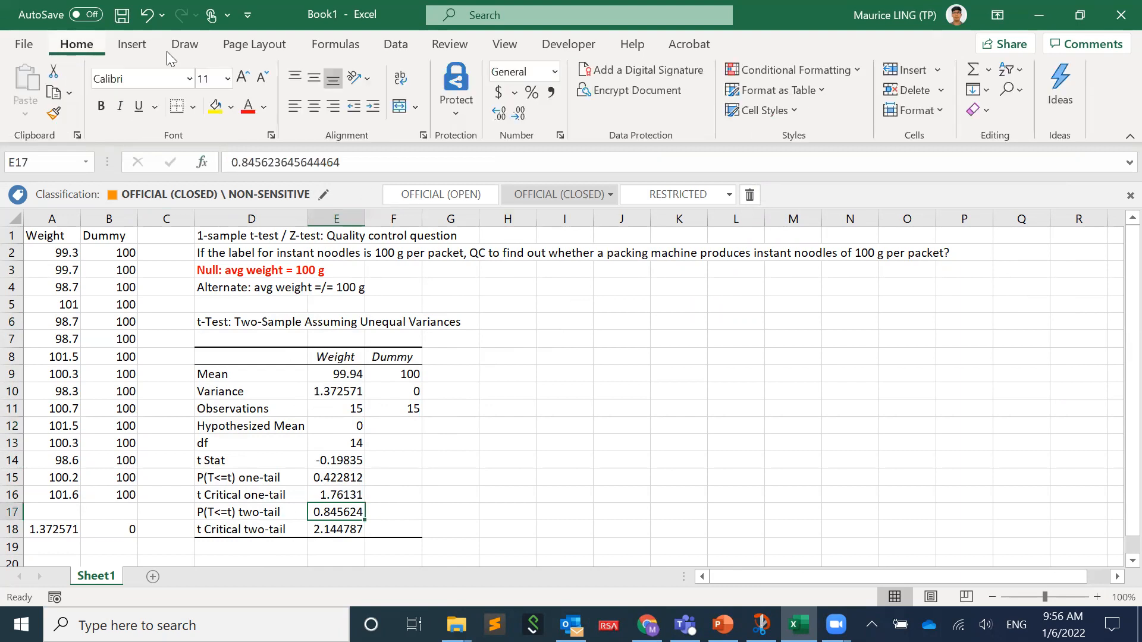
{"action": "left_click", "coordinate": [217, 116]}
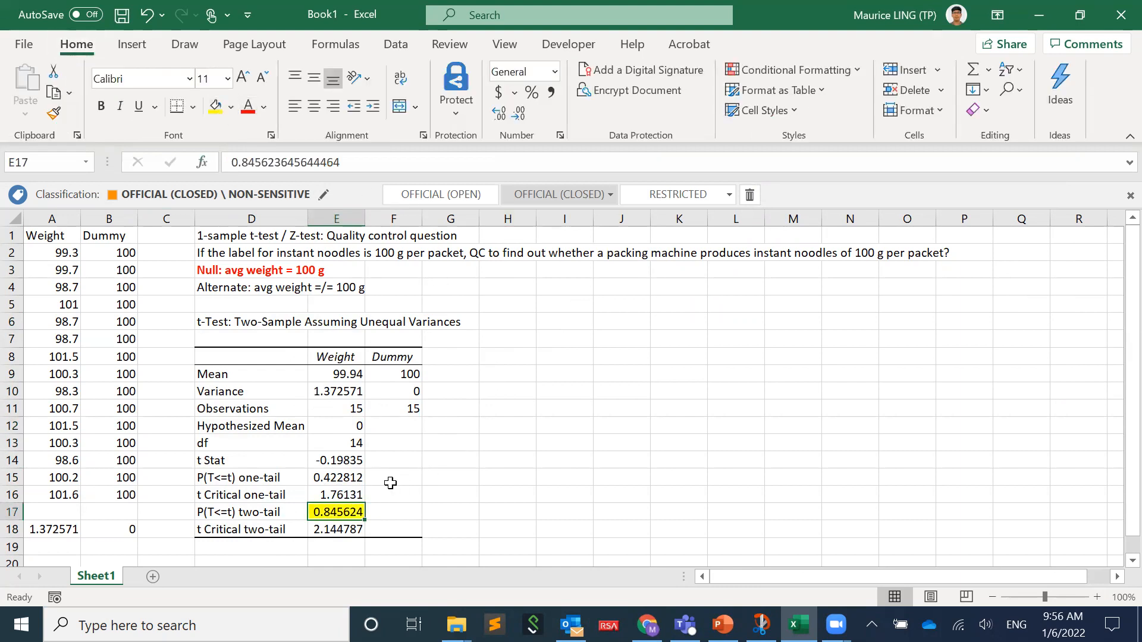
- Enter the conclusion "Fail to reject null hypothesis" in cell D19 below the t-test results
{"action": "left_click", "coordinate": [259, 547]}
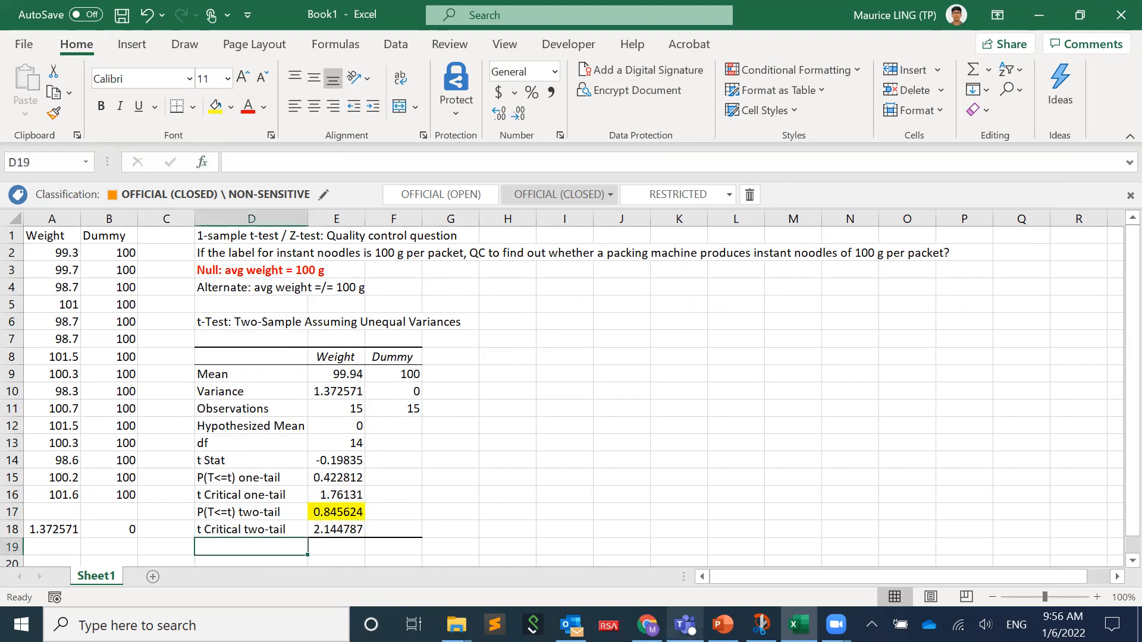
{"action": "type", "text": "ail to reje"}
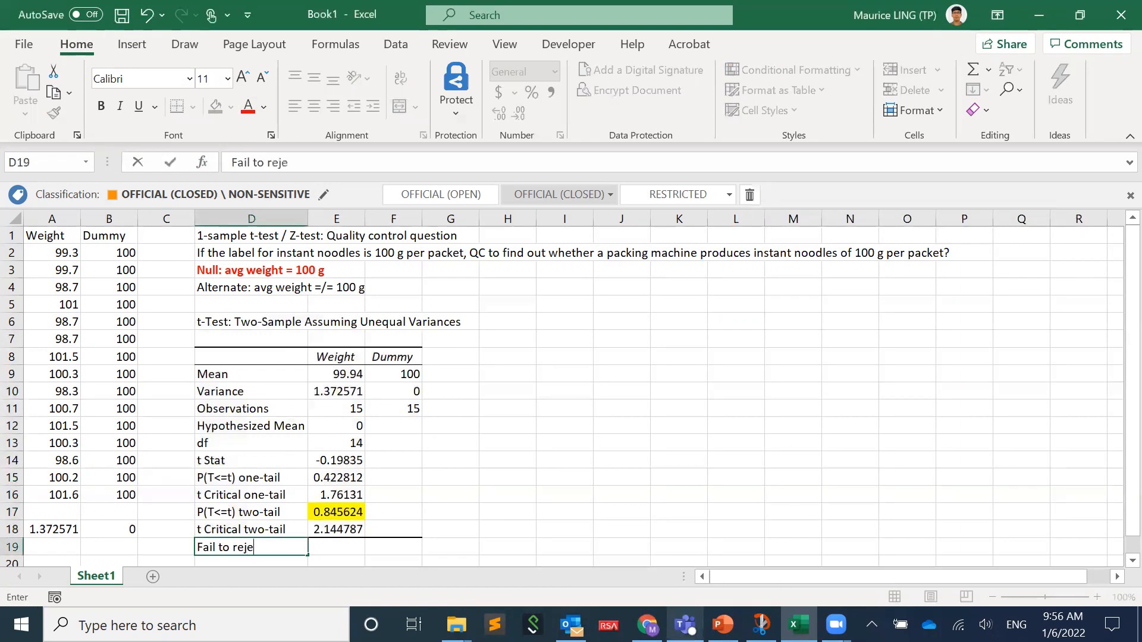
{"action": "type", "text": "ct null hypothesis"}
{"action": "key", "text": "Return"}
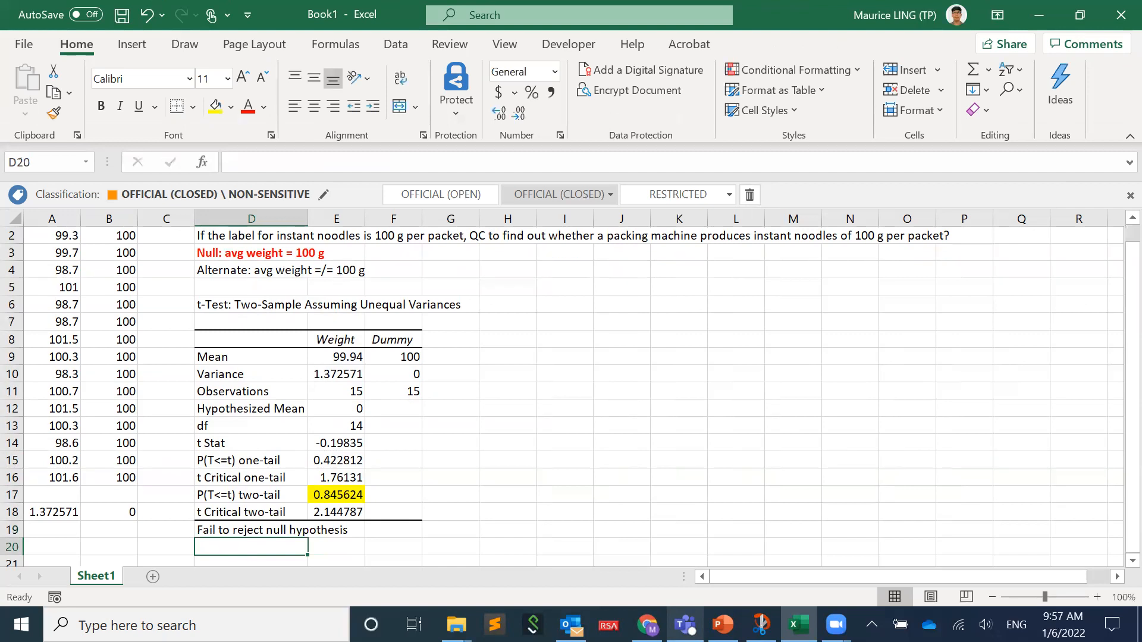
{"action": "left_click", "coordinate": [251, 530]}
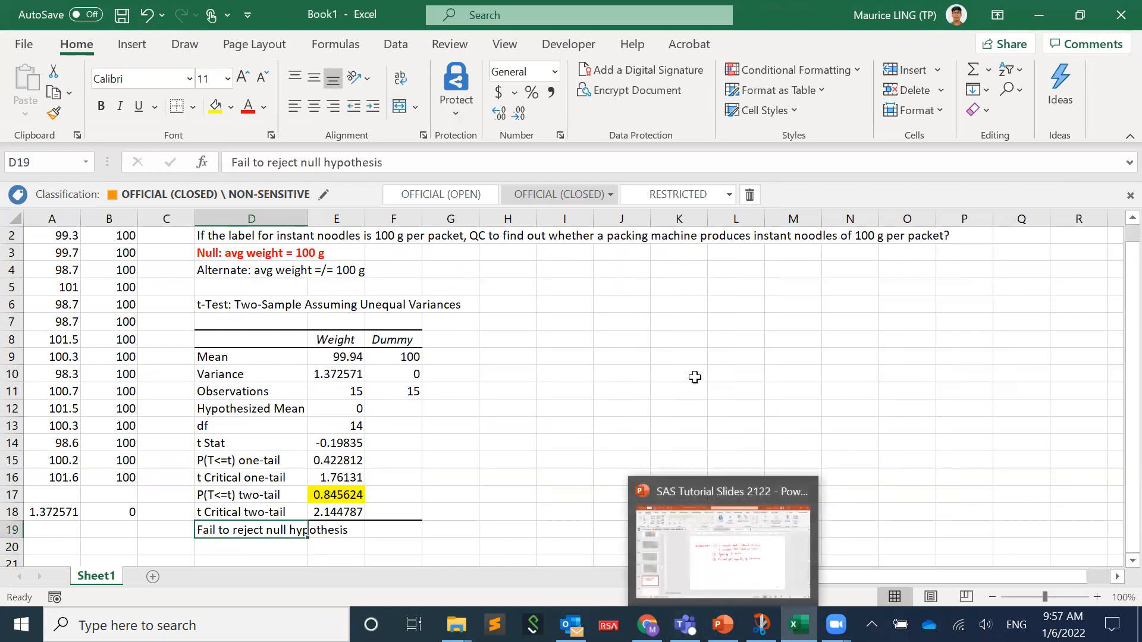
- Set up the z-Test: Two Sample for Means with A1:A16 as Variable 1 and B1:B16 as Variable 2
{"action": "scroll", "coordinate": [663, 333], "scroll_direction": "up", "scroll_amount": 1}
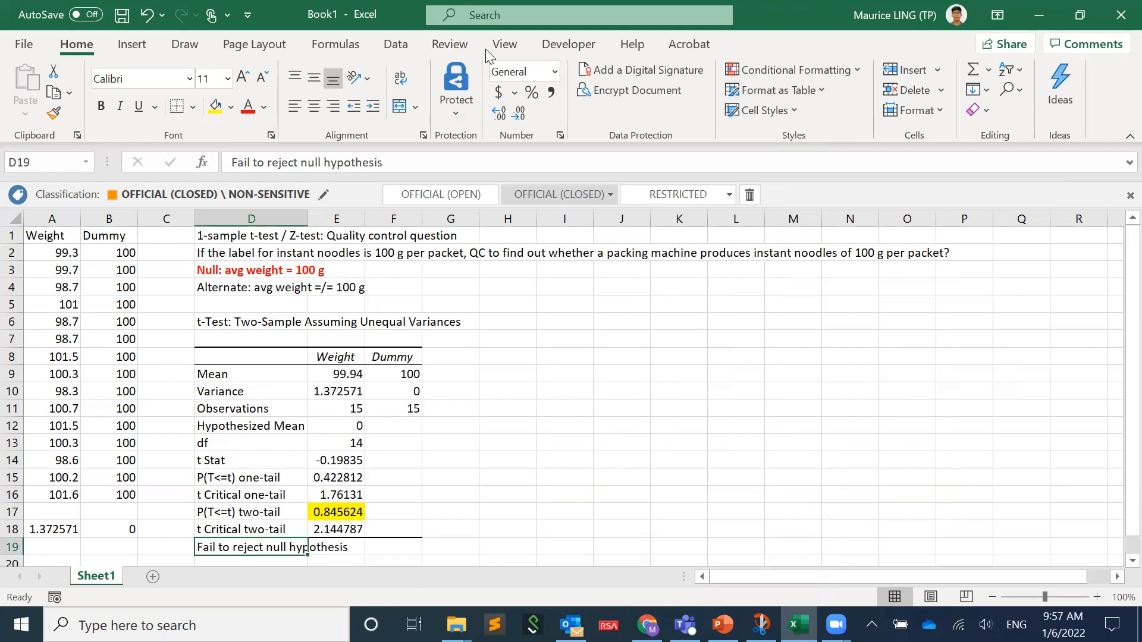
{"action": "left_click", "coordinate": [388, 48]}
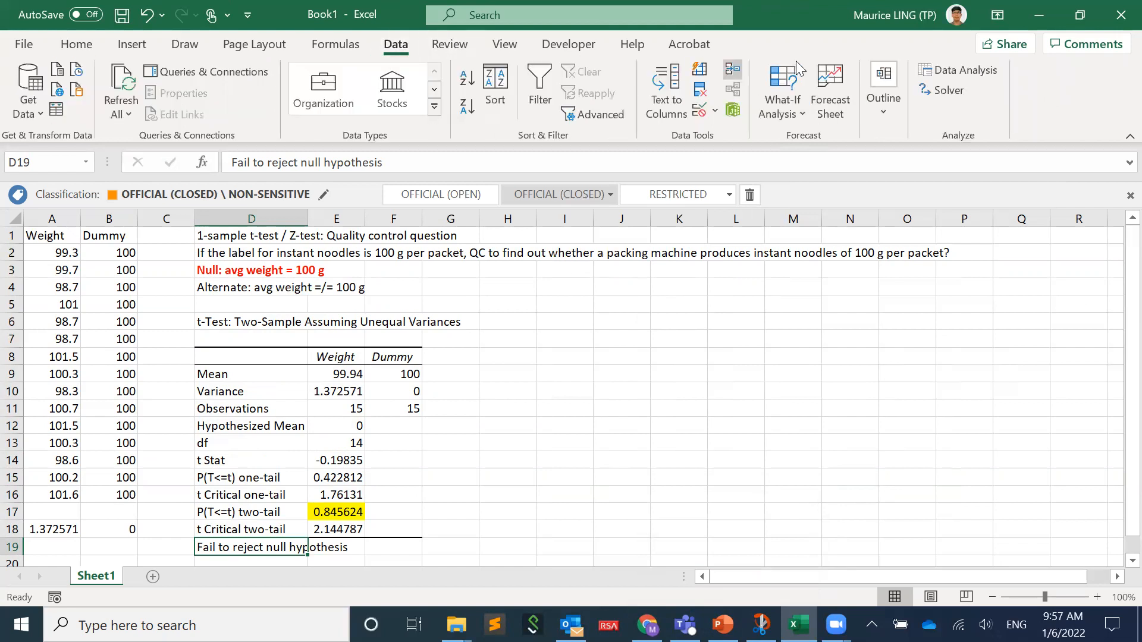
{"action": "left_click", "coordinate": [939, 74]}
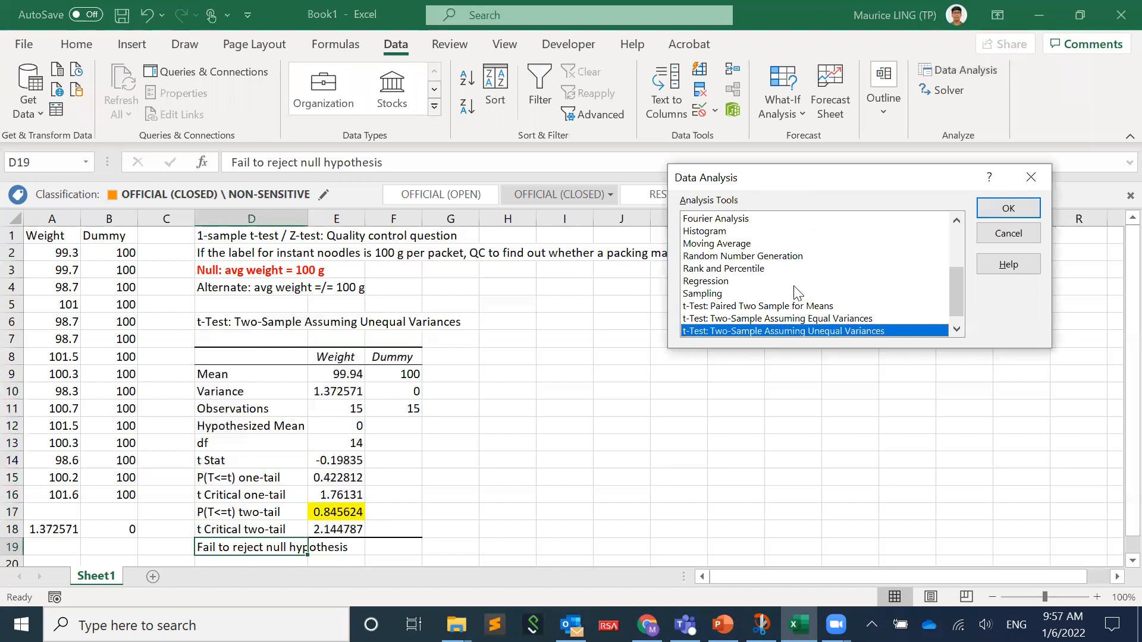
{"action": "scroll", "coordinate": [791, 280], "scroll_direction": "down", "scroll_amount": 1}
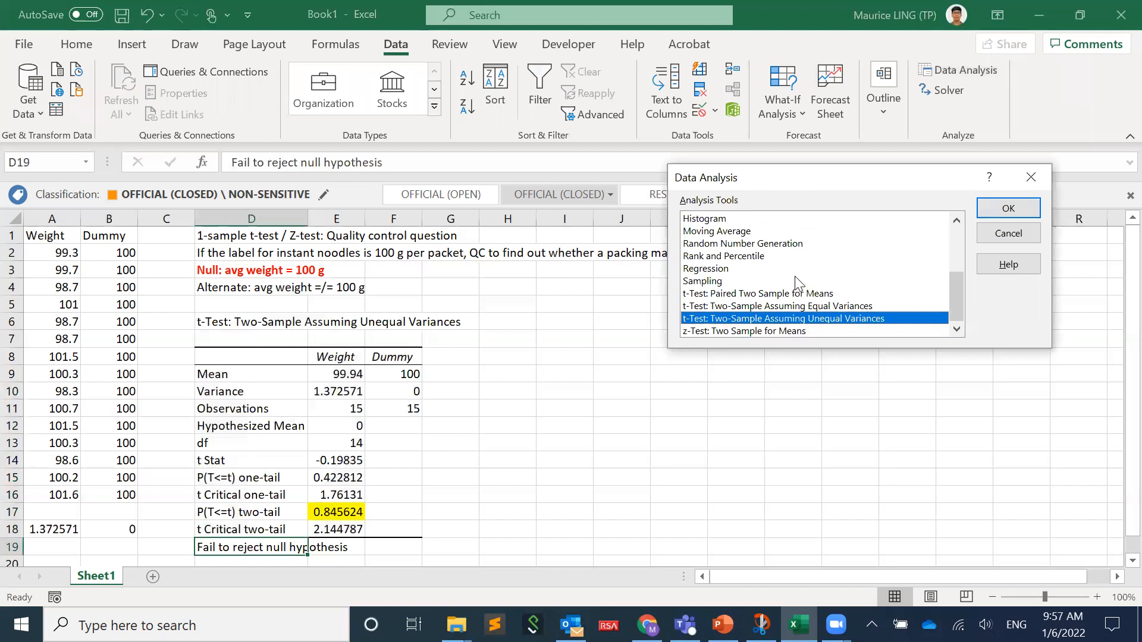
{"action": "left_click", "coordinate": [783, 331]}
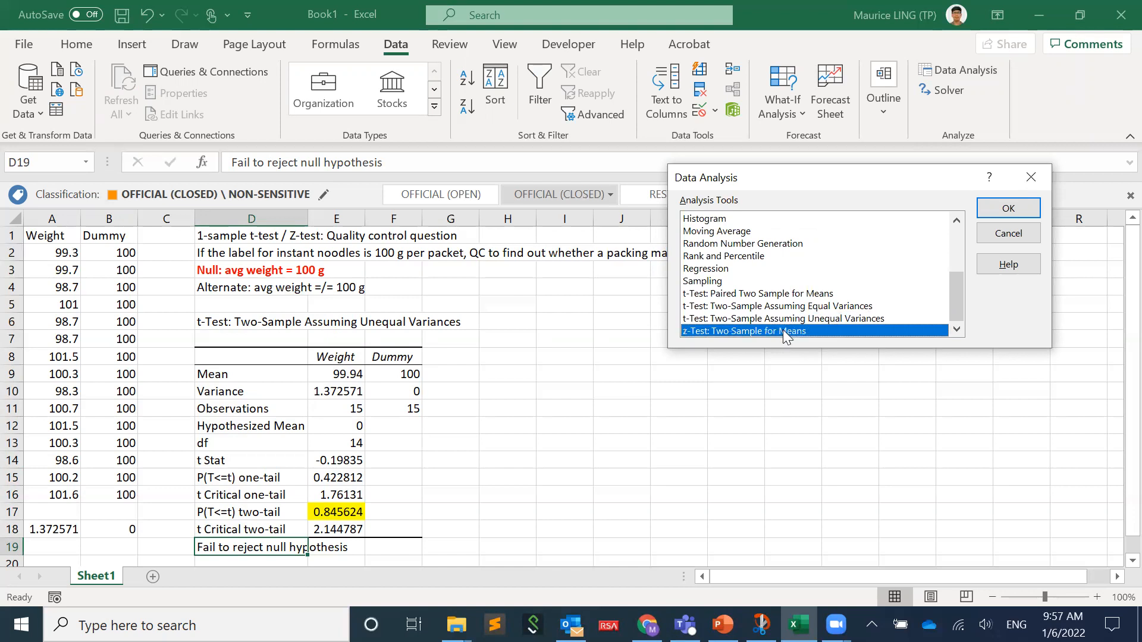
{"action": "left_click", "coordinate": [1009, 208]}
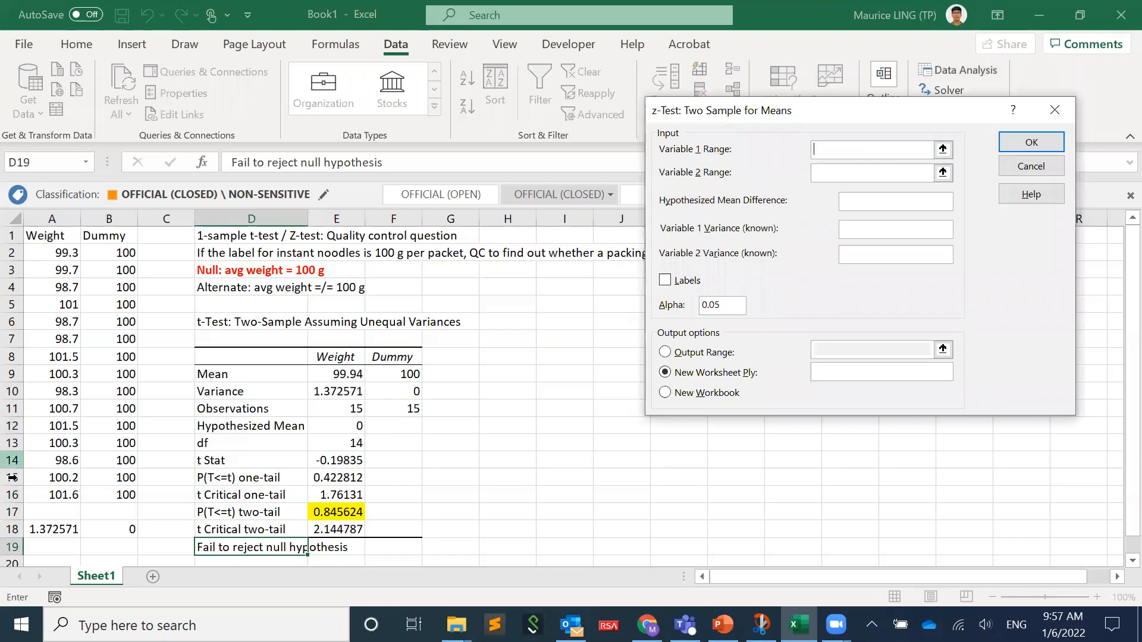
{"action": "left_click_drag", "start_coordinate": [53, 495], "coordinate": [42, 236]}
{"action": "left_click", "coordinate": [827, 177]}
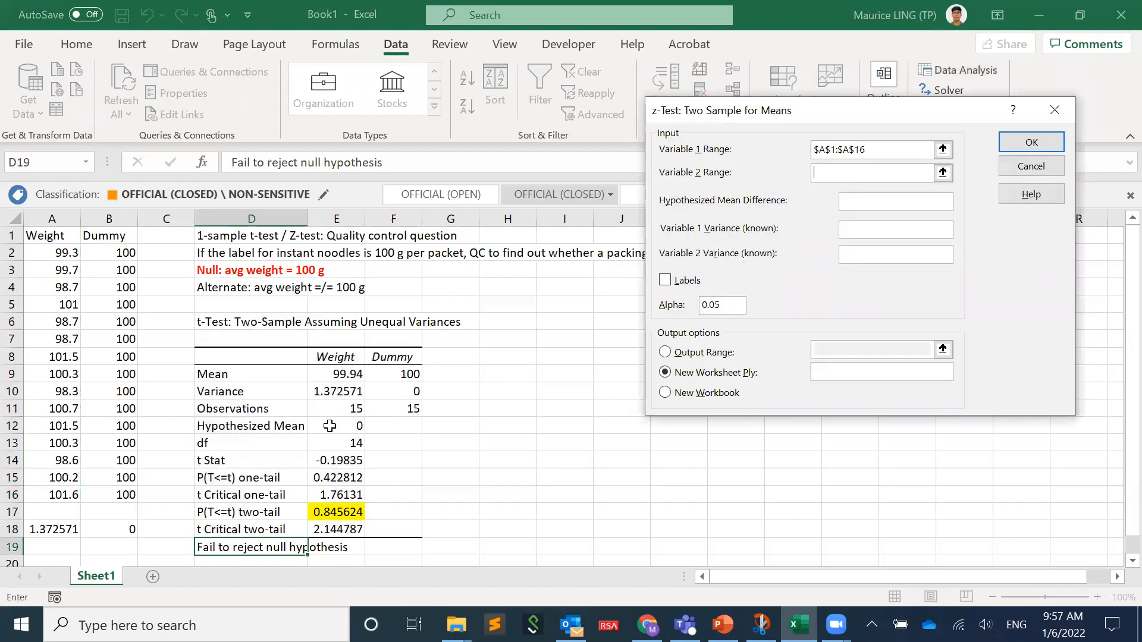
{"action": "left_click", "coordinate": [121, 492]}
{"action": "left_click_drag", "start_coordinate": [120, 492], "coordinate": [111, 236]}
- Include labels and set the z-test output range to I6, and try to run the test without known variances
{"action": "left_click", "coordinate": [664, 280]}
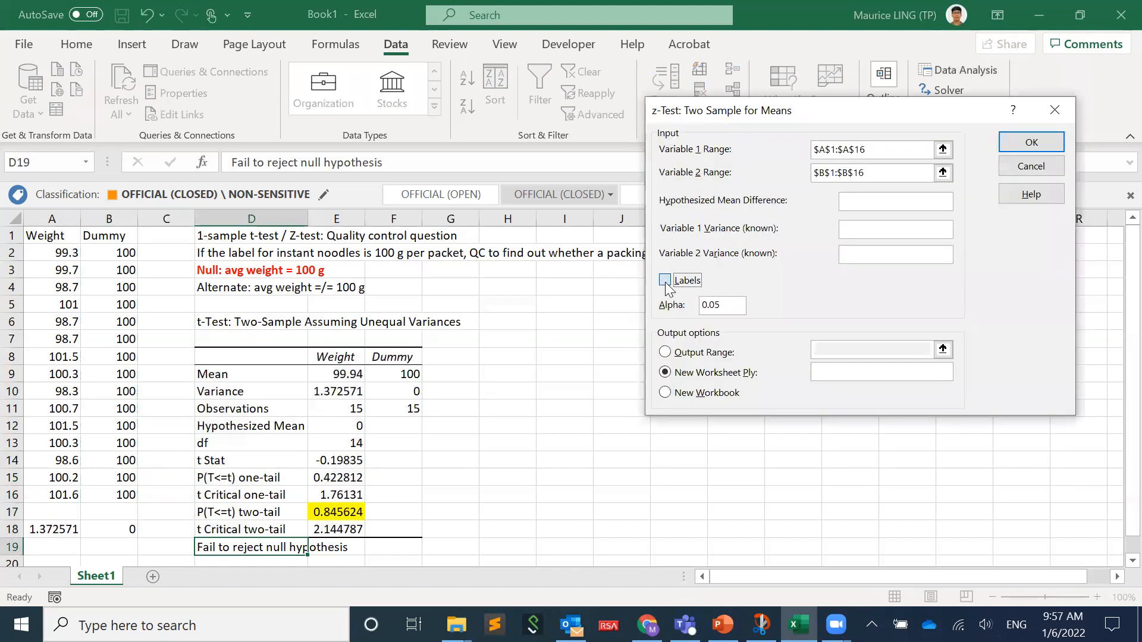
{"action": "left_click", "coordinate": [665, 352]}
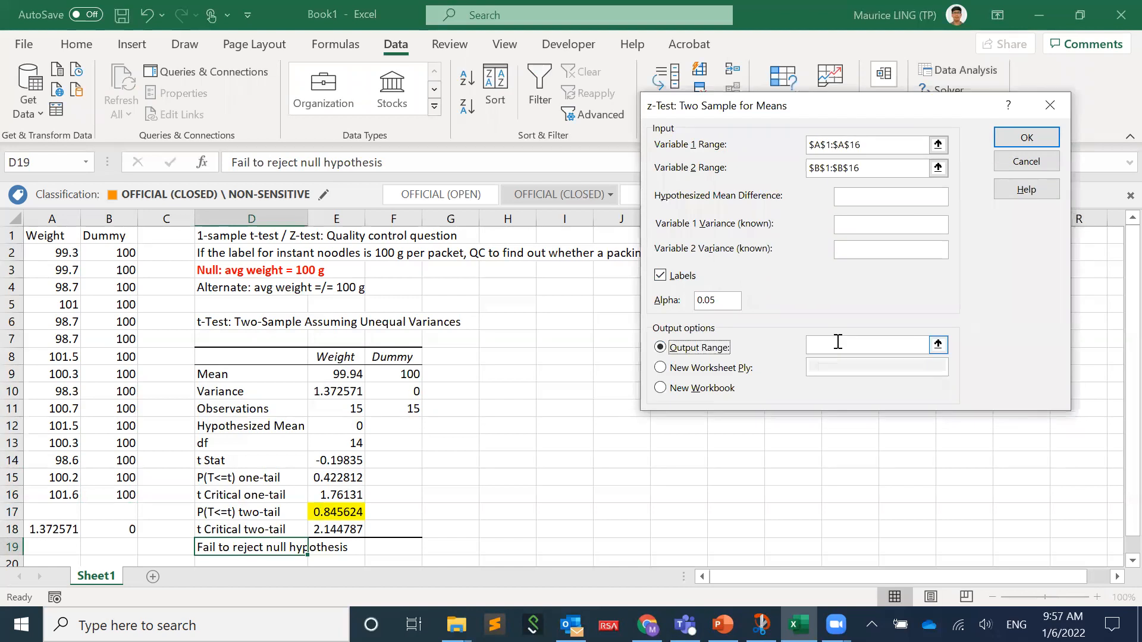
{"action": "left_click", "coordinate": [838, 342]}
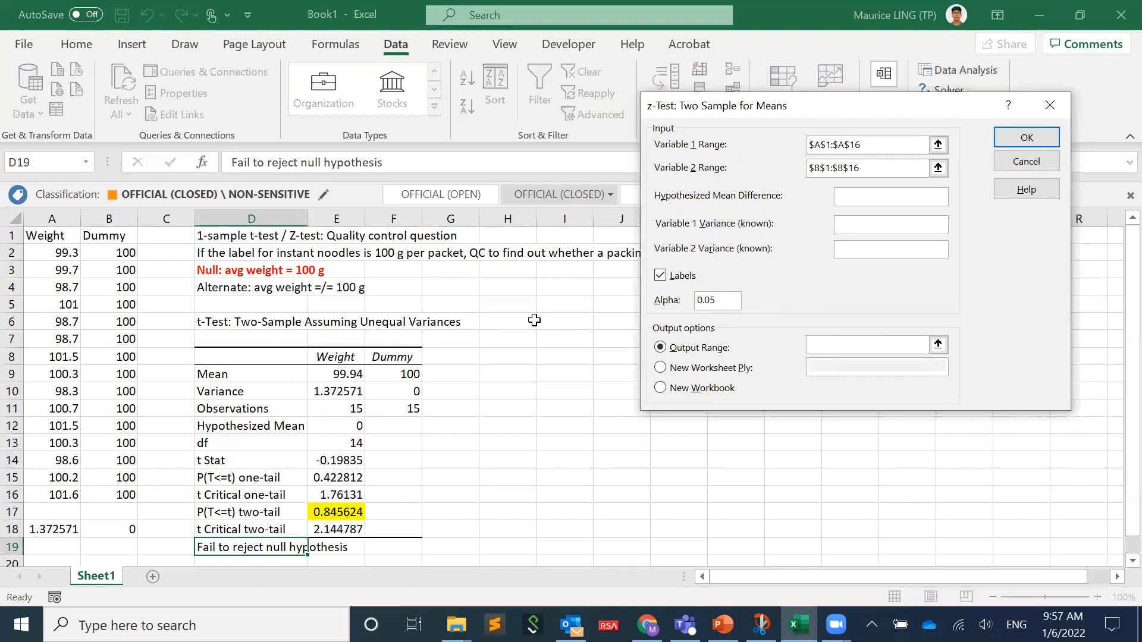
{"action": "left_click", "coordinate": [569, 321]}
{"action": "left_click", "coordinate": [1010, 143]}
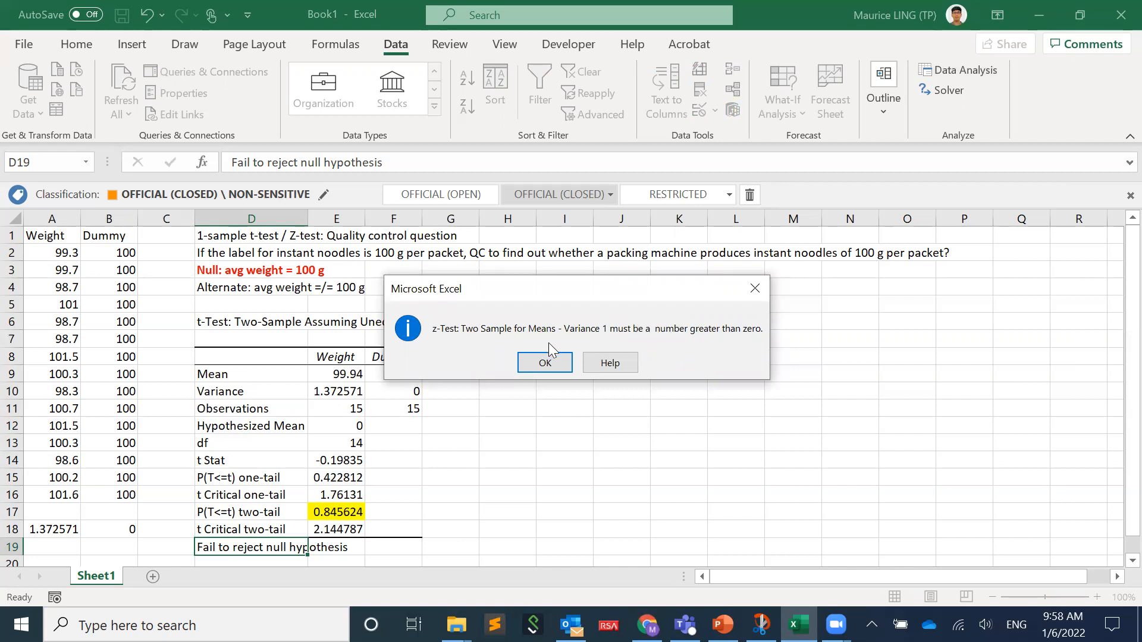
{"action": "left_click", "coordinate": [545, 363]}
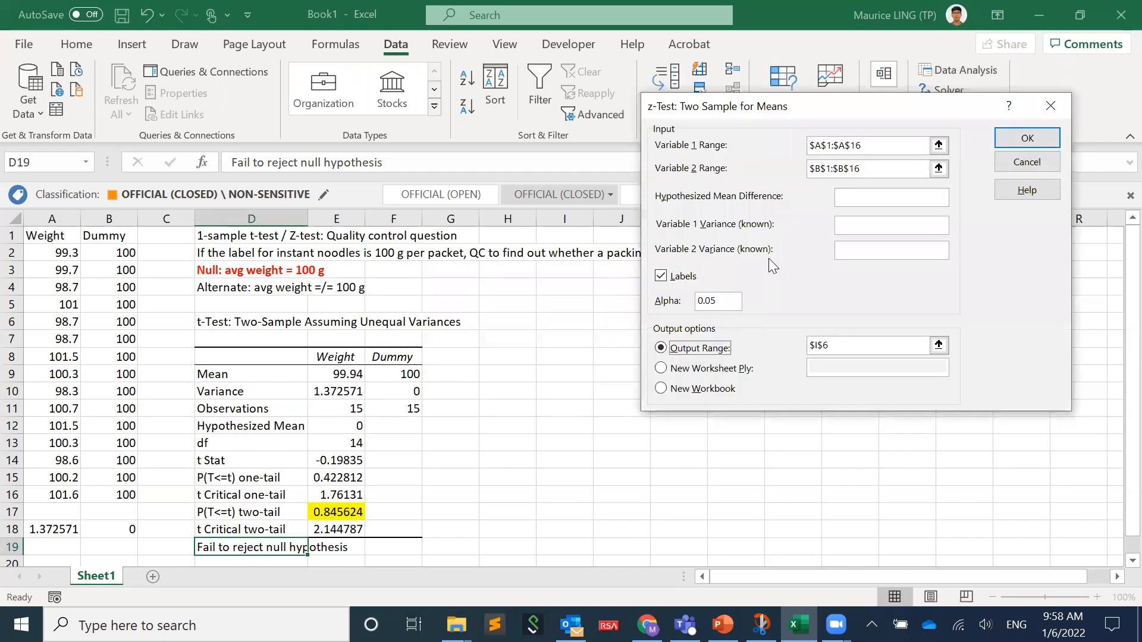
- Set the known variances to 1.372571 for Variable 1 and 0 for Variable 2, and try to run the z-test
{"action": "left_click", "coordinate": [863, 226]}
{"action": "type", "text": "1.372571"}
{"action": "left_click", "coordinate": [868, 245]}
{"action": "type", "text": "0"}
{"action": "left_click", "coordinate": [1016, 139]}
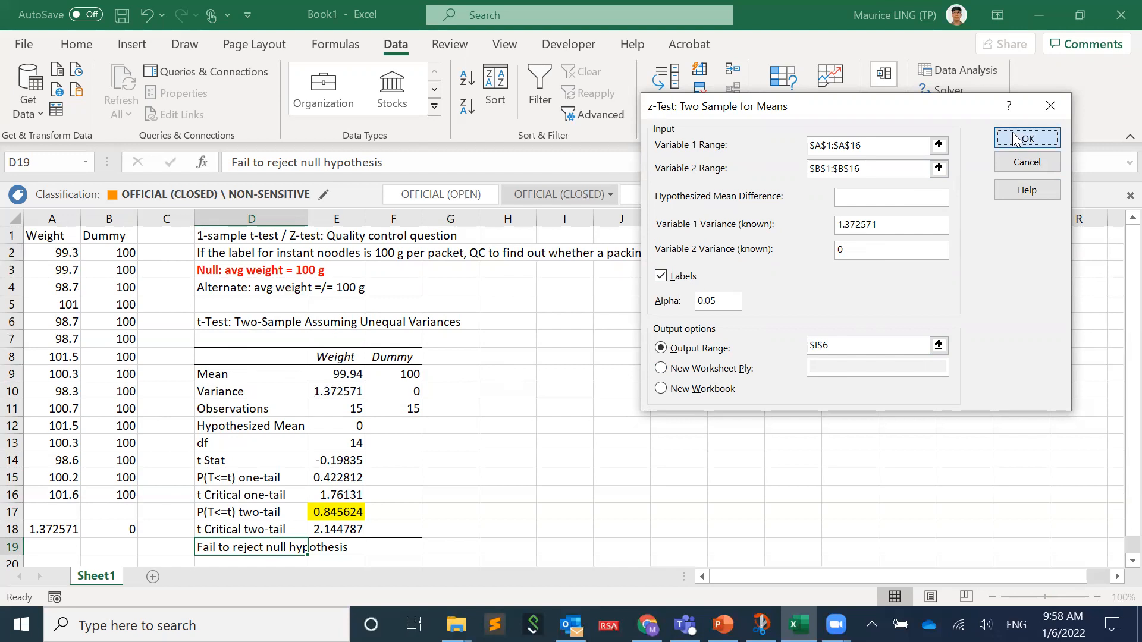
{"action": "left_click", "coordinate": [555, 359]}
- Run the z-test with a Variable 2 known variance of 0.000001 and widen column I to show the row labels
{"action": "left_click", "coordinate": [855, 251]}
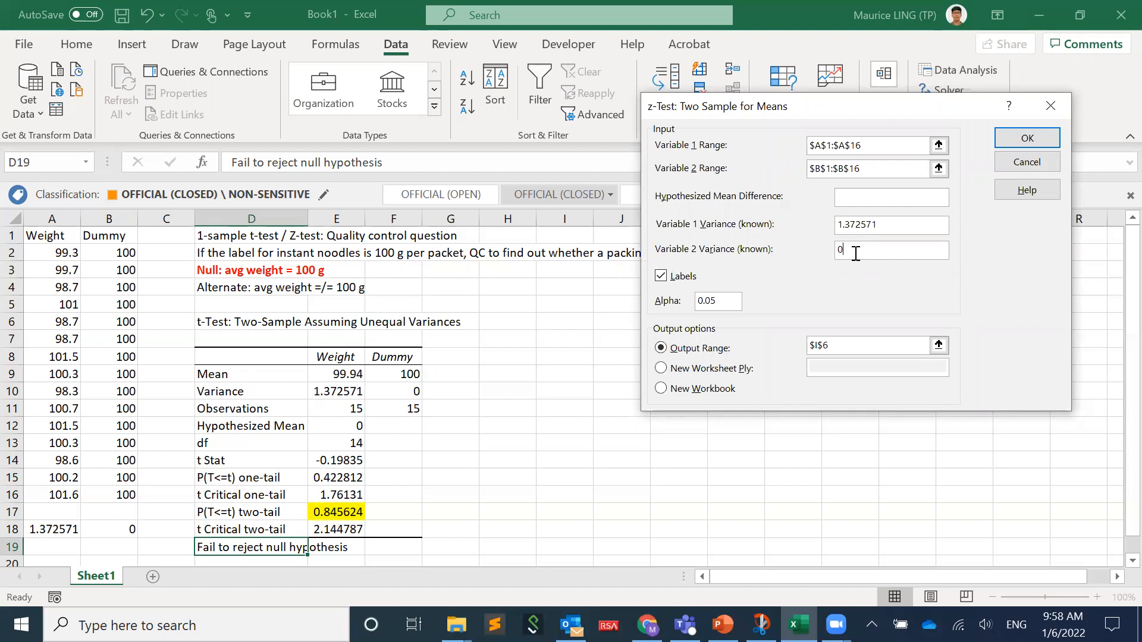
{"action": "type", "text": ".000001"}
{"action": "left_click", "coordinate": [1038, 137]}
{"action": "left_click", "coordinate": [803, 384]}
{"action": "left_click_drag", "start_coordinate": [590, 211], "coordinate": [643, 214]}
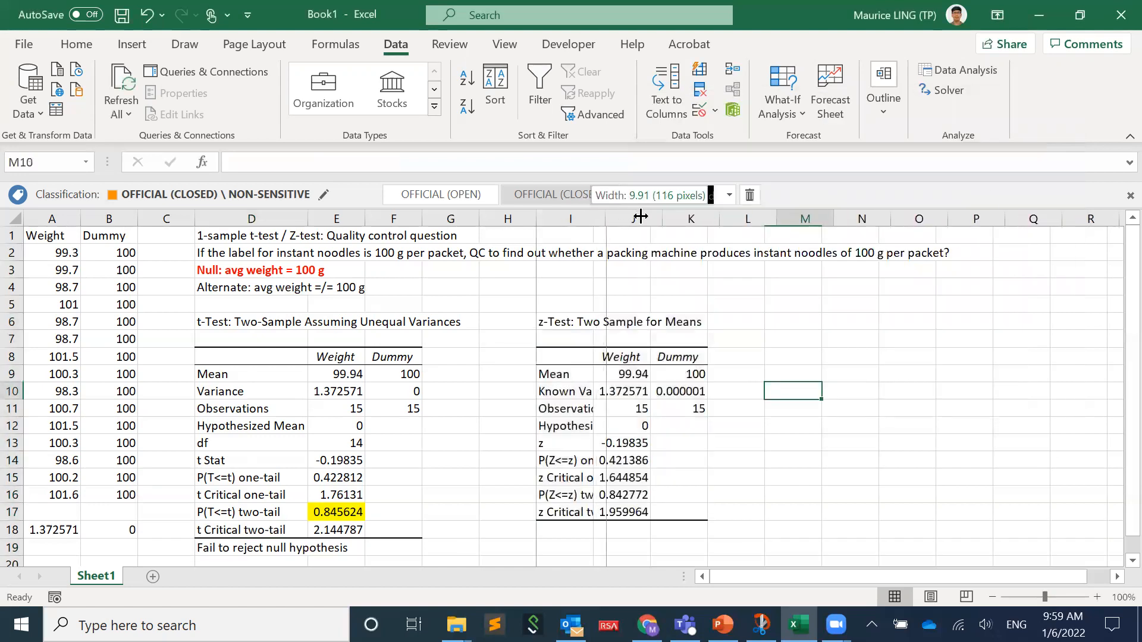
- Highlight the z-test's two-tail P value in J16 with yellow fill
{"action": "left_click", "coordinate": [671, 493]}
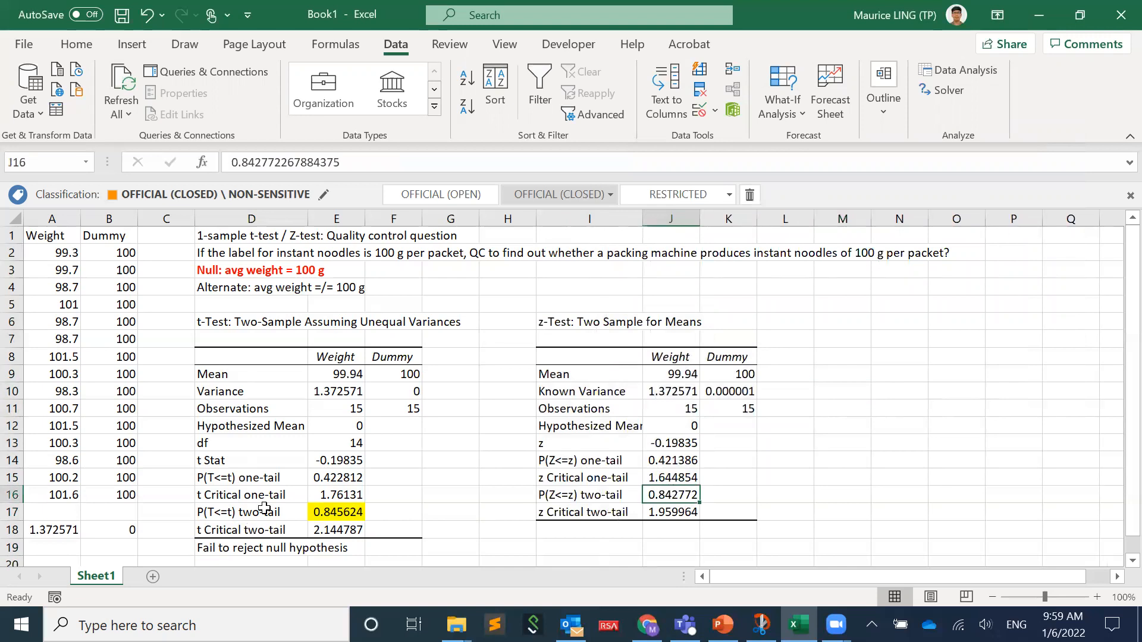
{"action": "left_click", "coordinate": [84, 46]}
{"action": "left_click", "coordinate": [215, 107]}
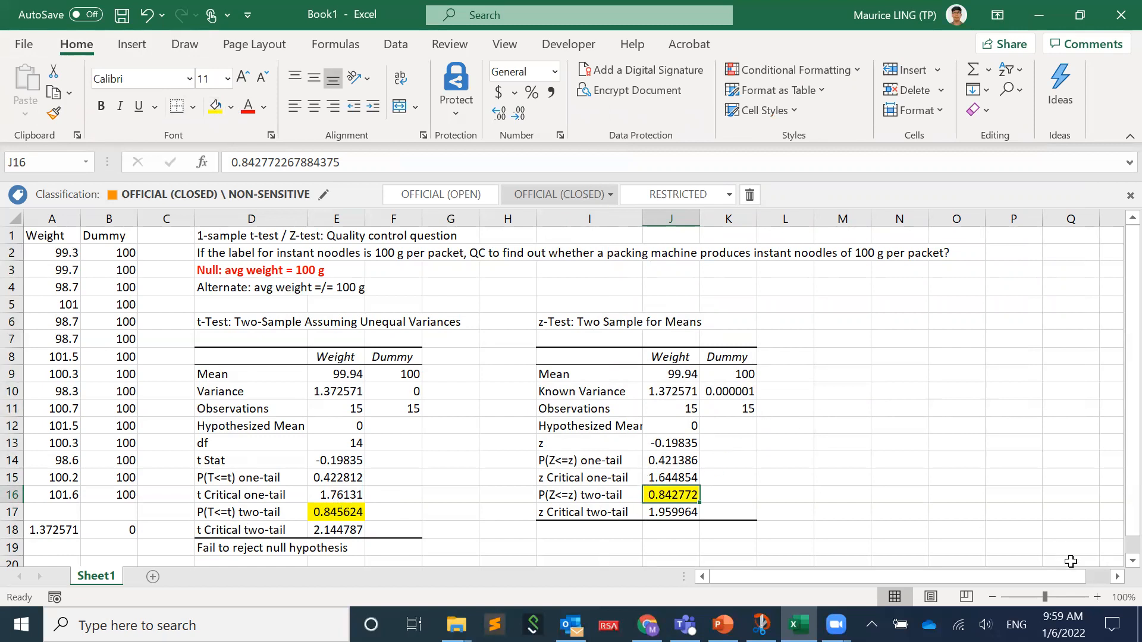
- Set up another z-Test: Two Sample for Means, changing the known variance of Variable 2 to 1E-9
{"action": "left_click", "coordinate": [1116, 577]}
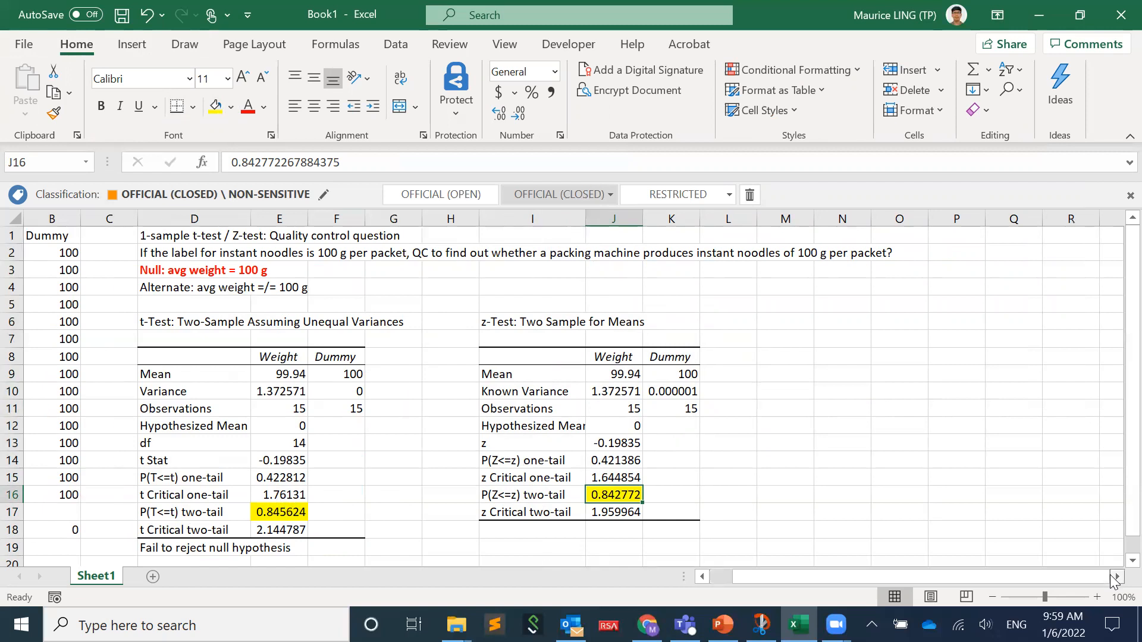
{"action": "left_click", "coordinate": [1115, 576]}
{"action": "left_click", "coordinate": [1116, 577]}
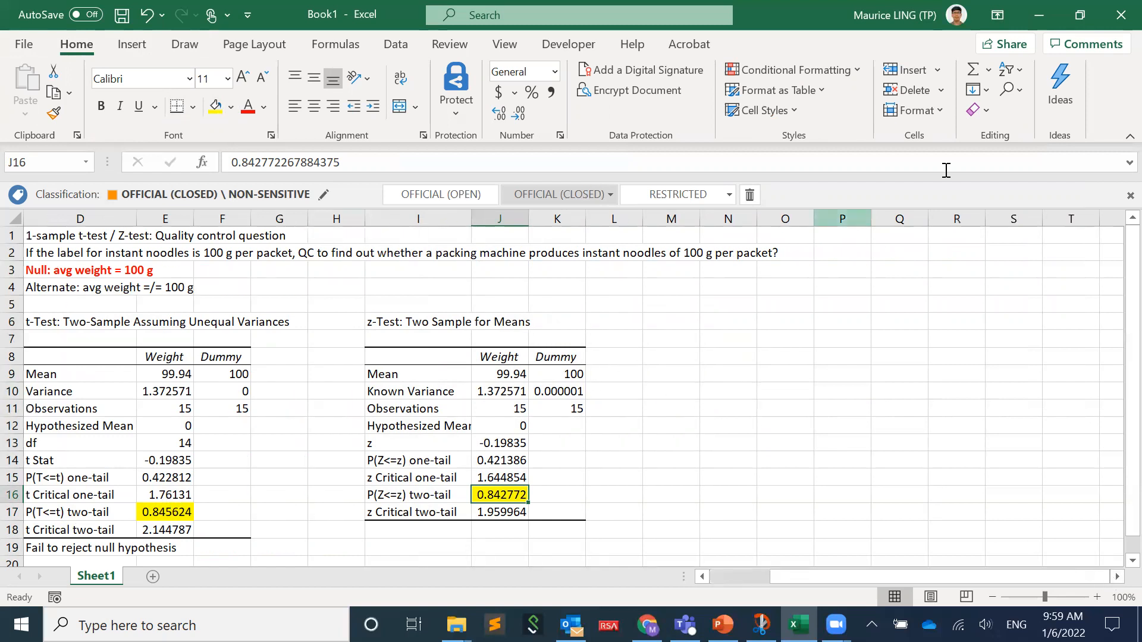
{"action": "left_click", "coordinate": [402, 46]}
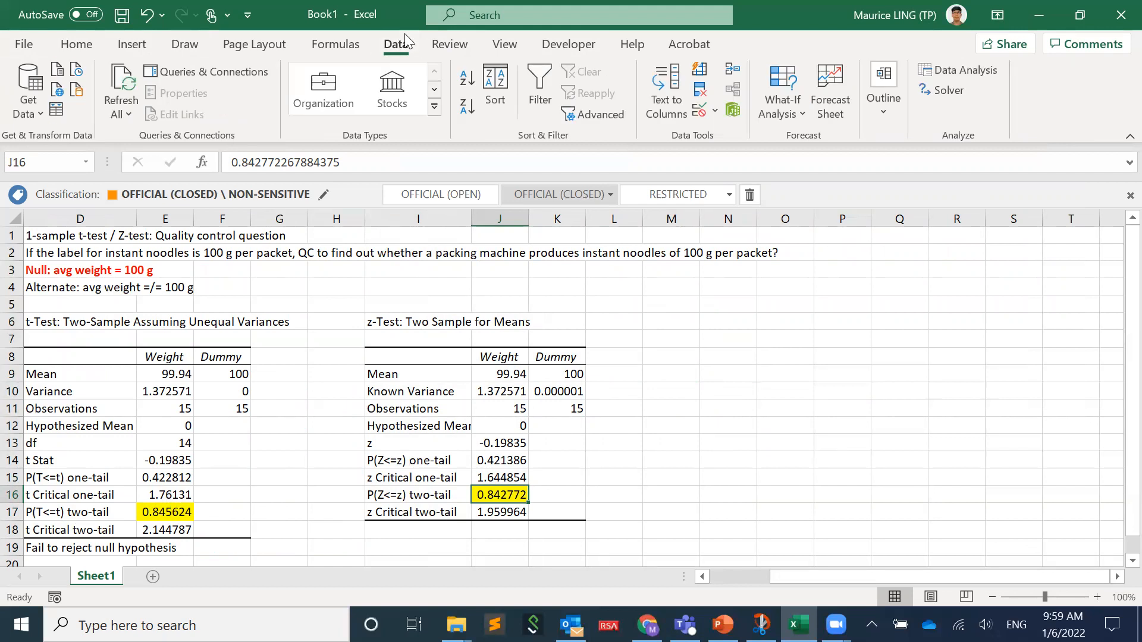
{"action": "left_click", "coordinate": [948, 88]}
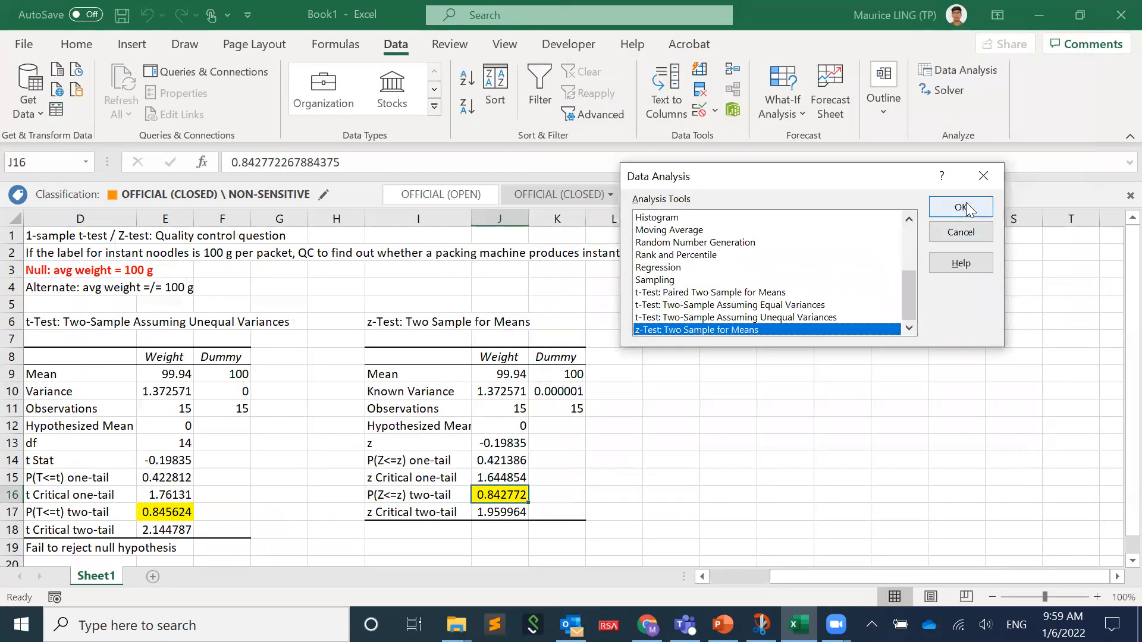
{"action": "left_click", "coordinate": [1033, 205]}
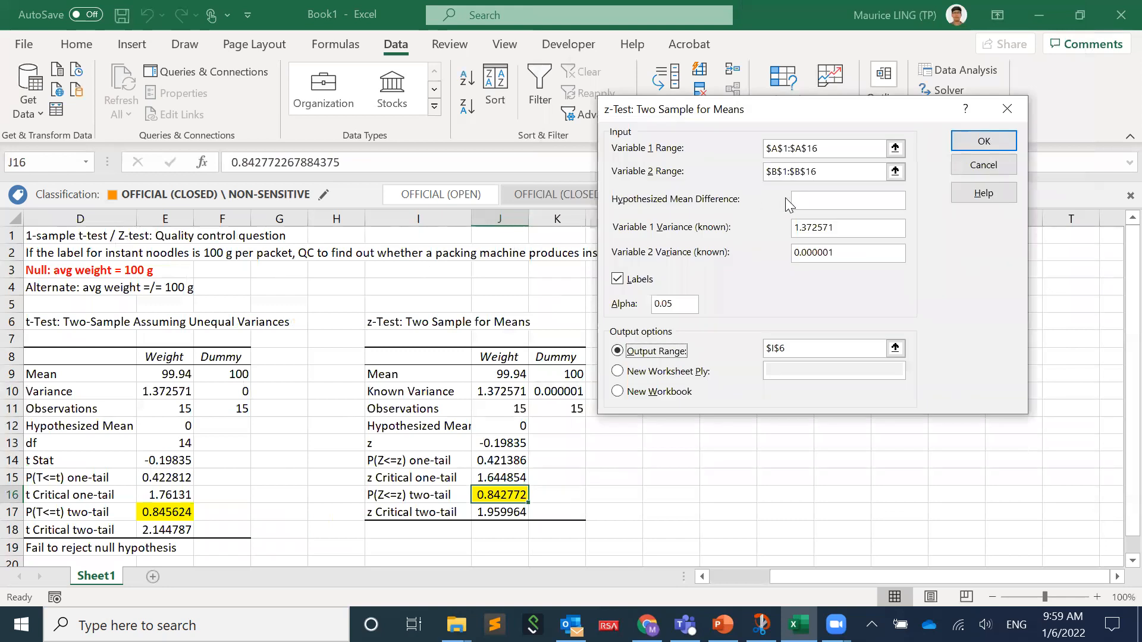
{"action": "left_click", "coordinate": [836, 252]}
{"action": "left_click_drag", "start_coordinate": [851, 247], "coordinate": [712, 248]}
{"action": "type", "text": "1"}
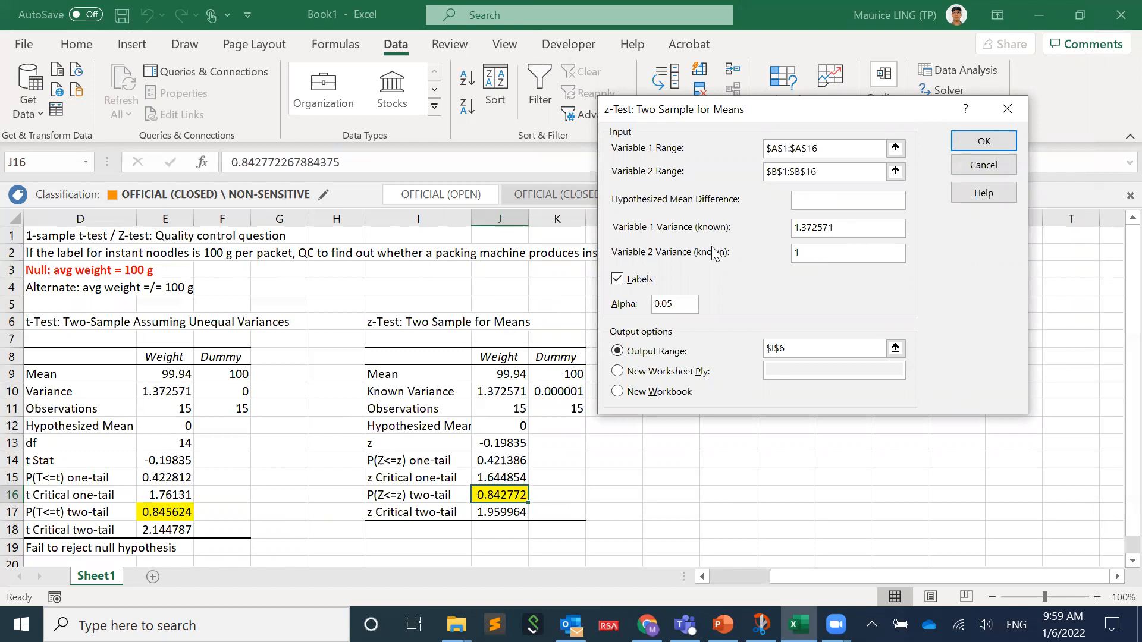
{"action": "type", "text": "E-9"}
- Set the output range to M6, run the z-test, and widen column M to show the row labels
{"action": "left_click", "coordinate": [819, 347]}
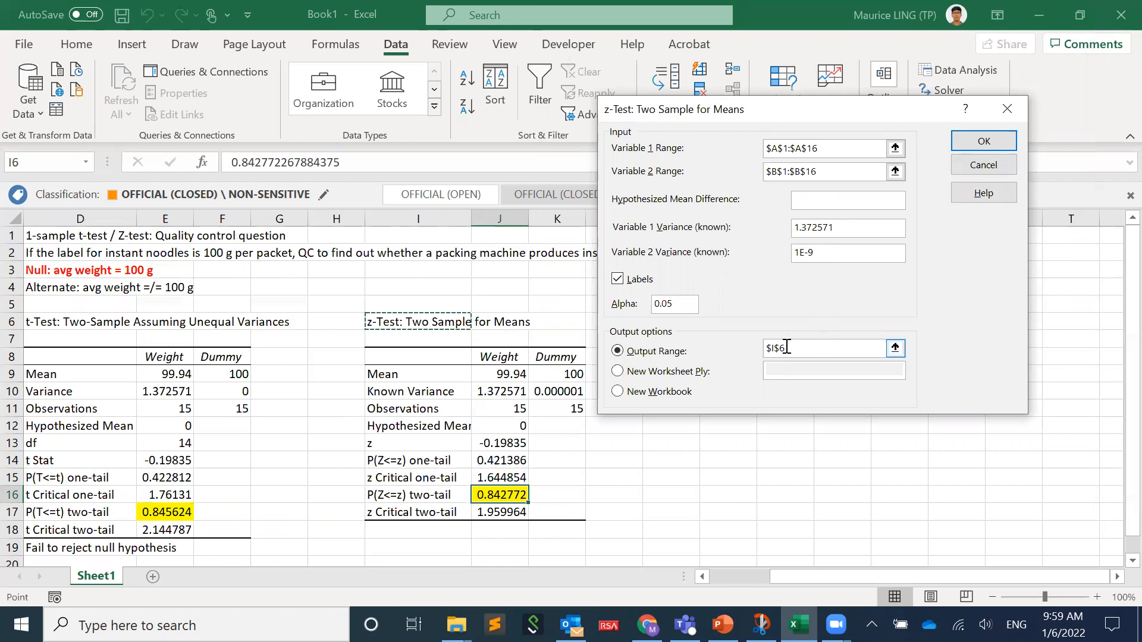
{"action": "left_click_drag", "start_coordinate": [822, 111], "coordinate": [1075, 140]}
{"action": "left_click", "coordinate": [682, 321]}
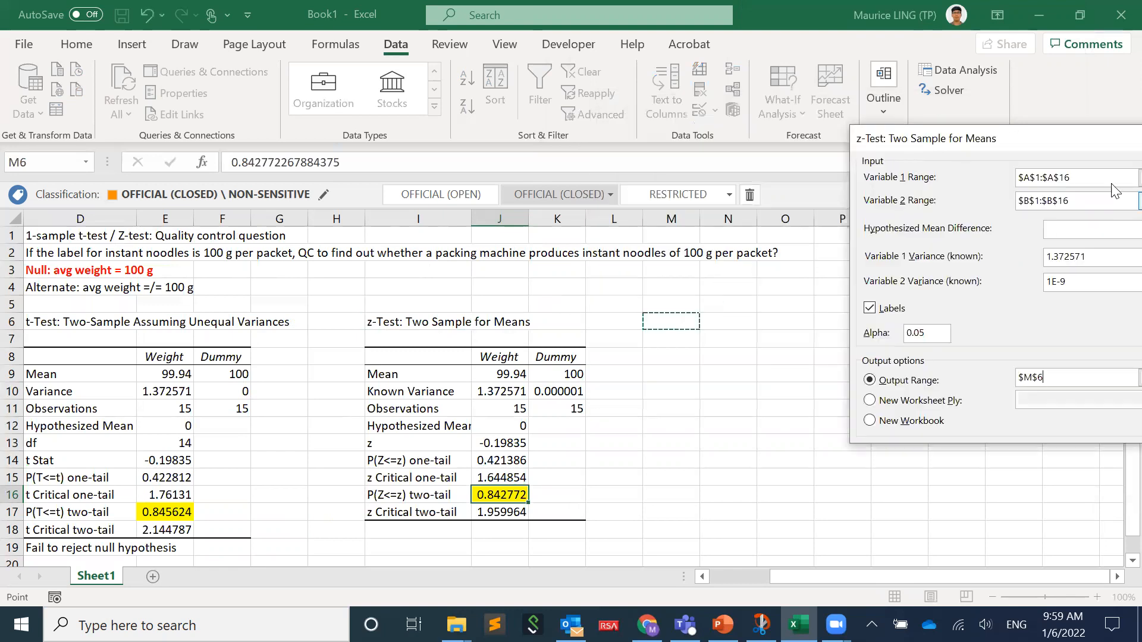
{"action": "left_click", "coordinate": [1035, 135]}
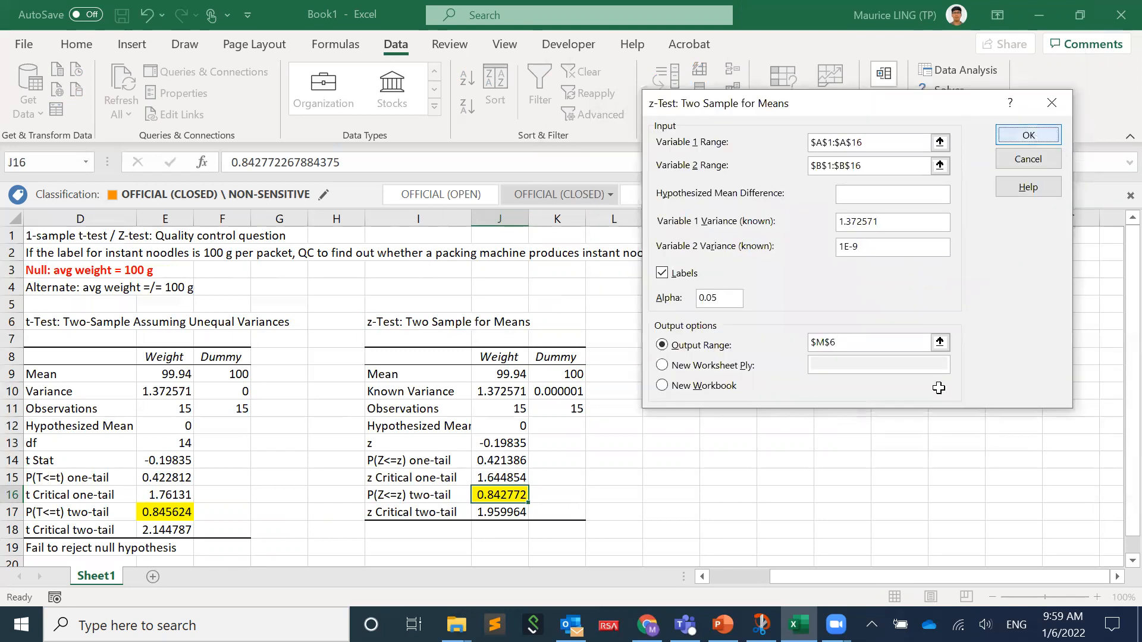
{"action": "left_click", "coordinate": [842, 478]}
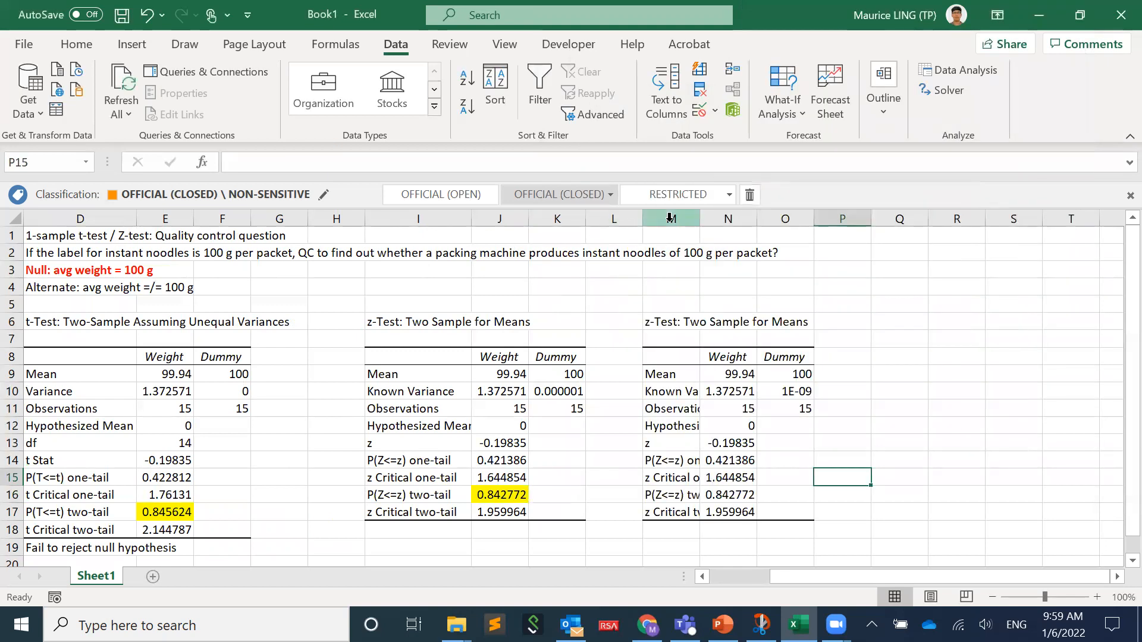
{"action": "left_click_drag", "start_coordinate": [701, 222], "coordinate": [758, 222]}
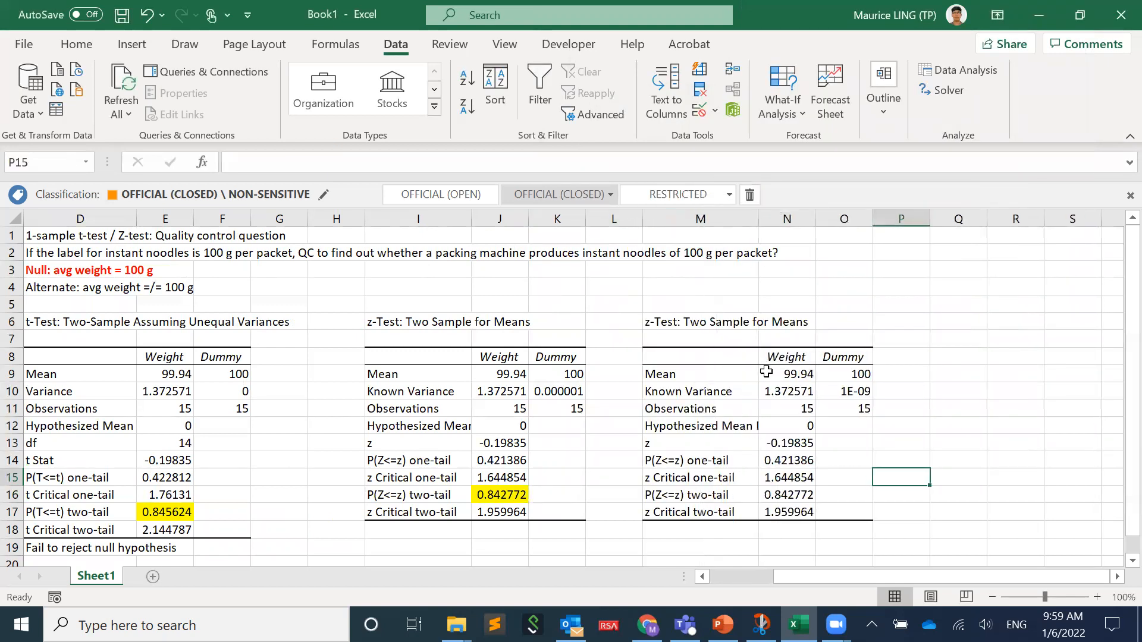
- Highlight the second z-test's two-tail P value in N16 with yellow fill and check the known variances used for Dummy
{"action": "left_click", "coordinate": [854, 390]}
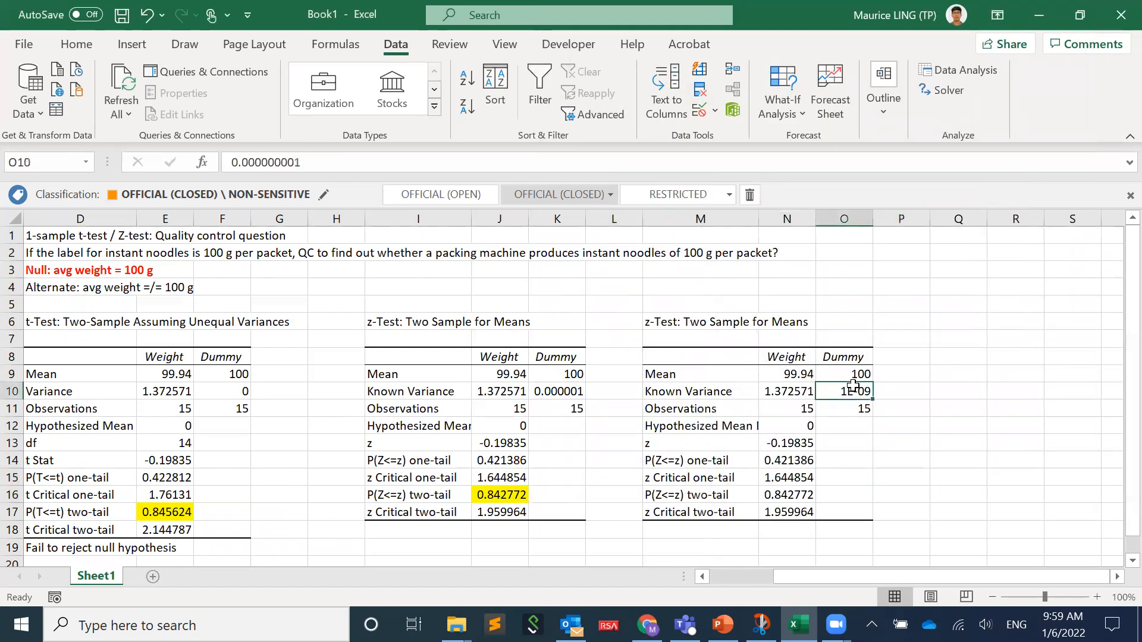
{"action": "left_click", "coordinate": [810, 491]}
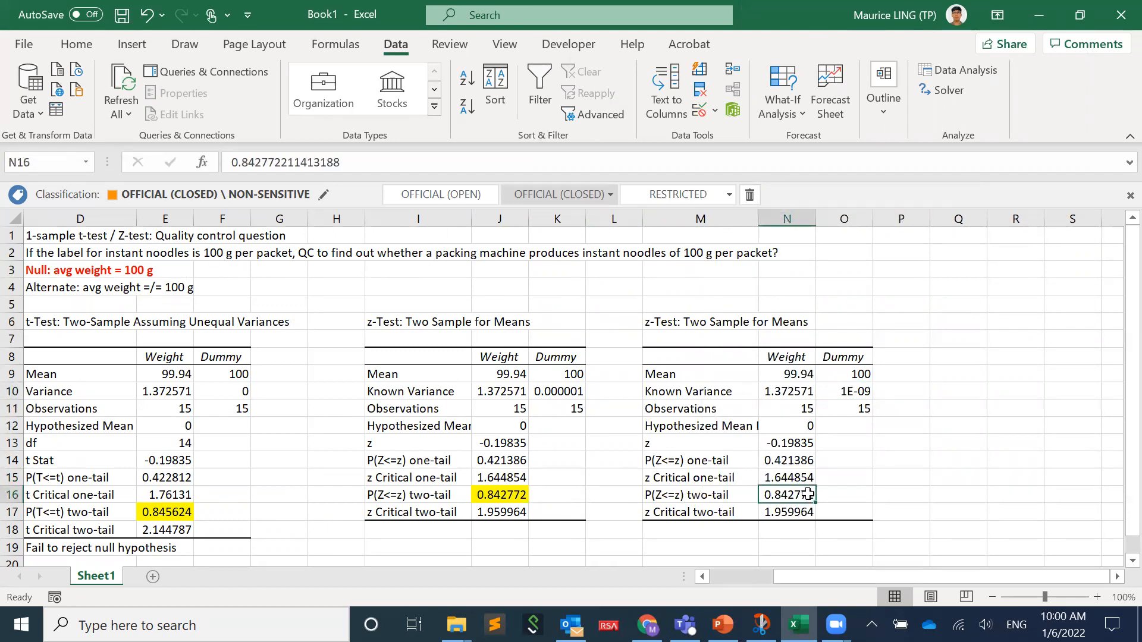
{"action": "left_click", "coordinate": [66, 45]}
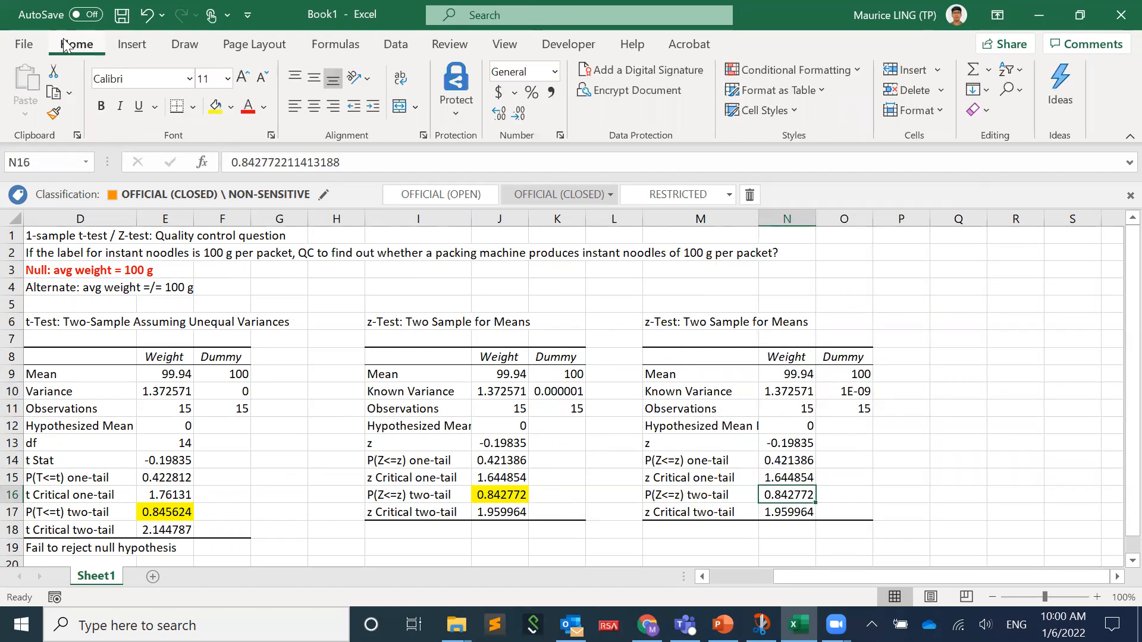
{"action": "left_click", "coordinate": [218, 109]}
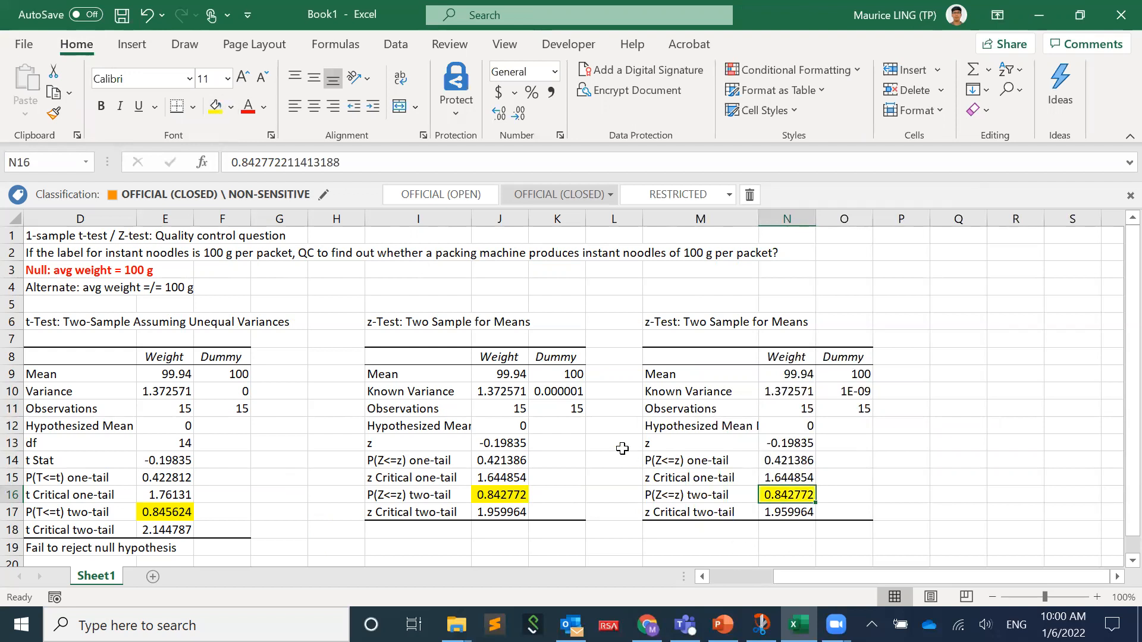
{"action": "left_click", "coordinate": [562, 394]}
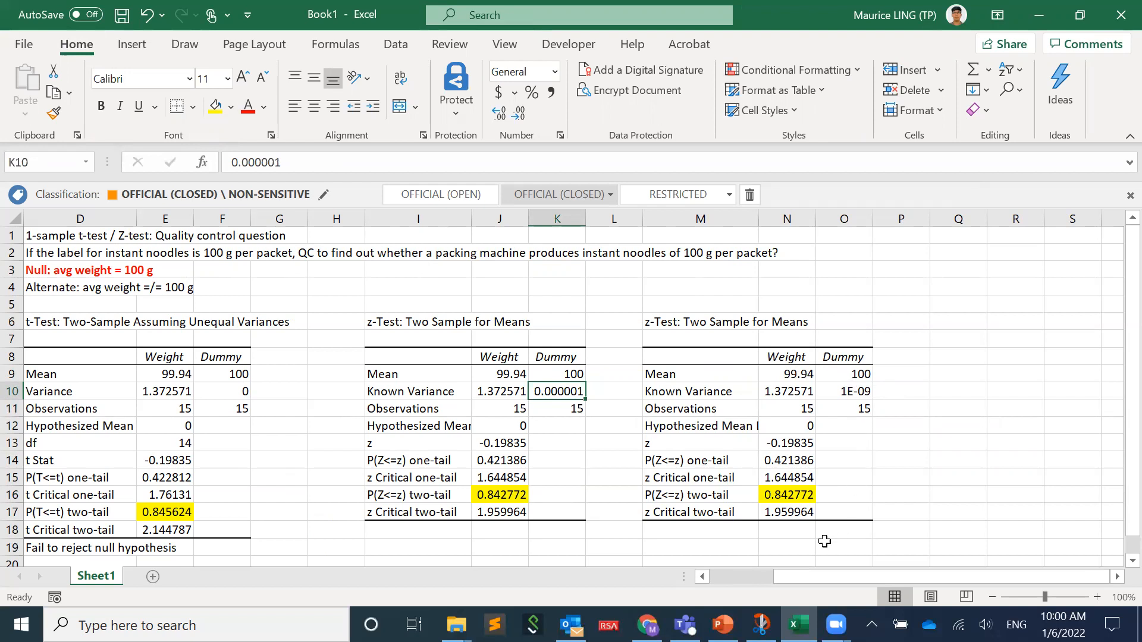
- Enter the bold heading "Tricking" 2-samples Z-test / t-test into performing 1-sample Z-test / t-test in cell H4
{"action": "left_click_drag", "start_coordinate": [806, 581], "coordinate": [761, 590]}
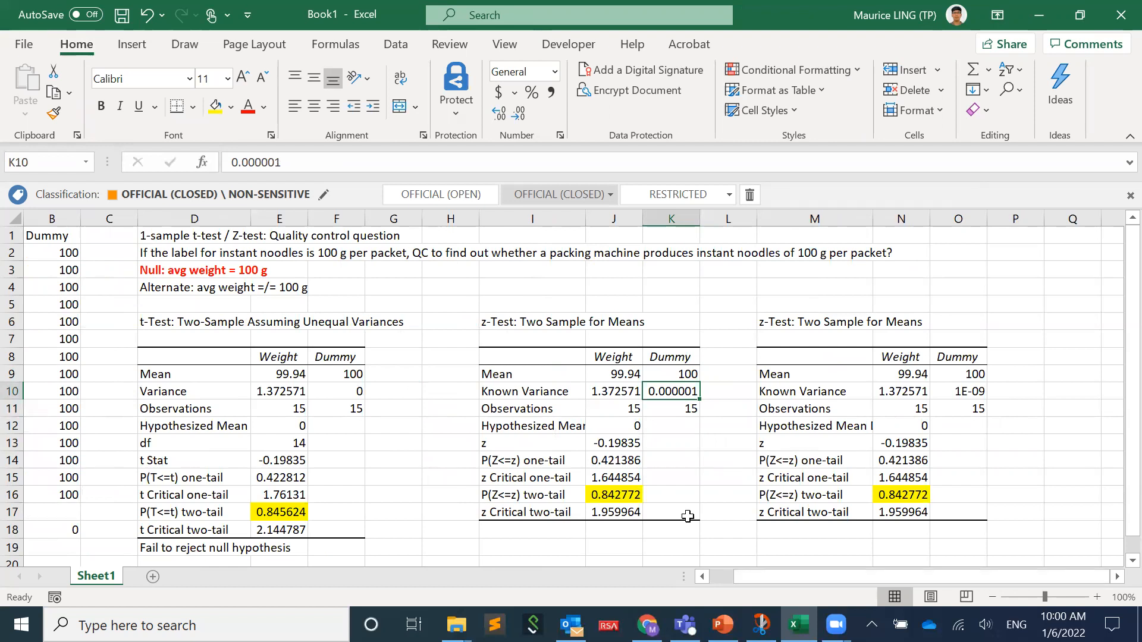
{"action": "left_click", "coordinate": [439, 288]}
{"action": "key", "text": "ctrl+b"}
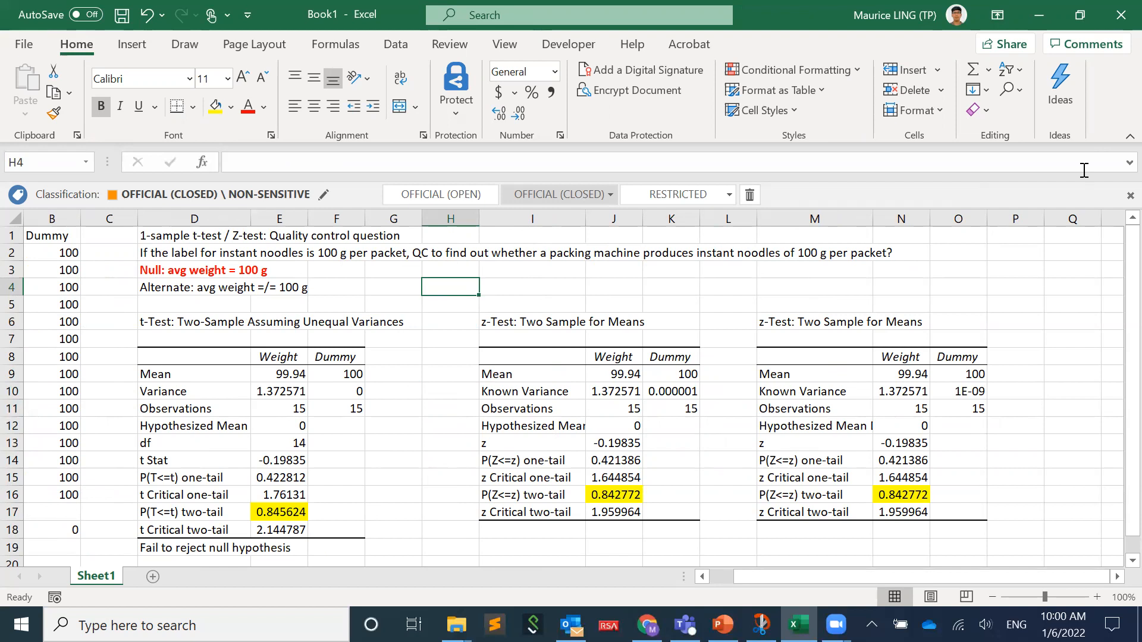
{"action": "type", "text": "\"Tricking\" 2-"}
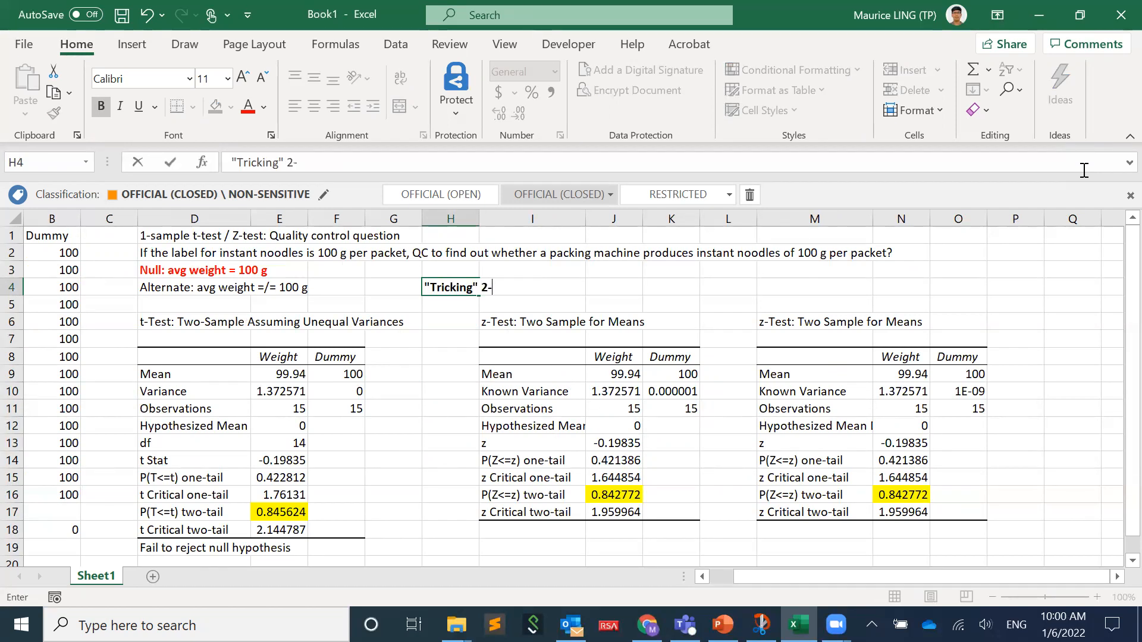
{"action": "type", "text": "-samples Z"}
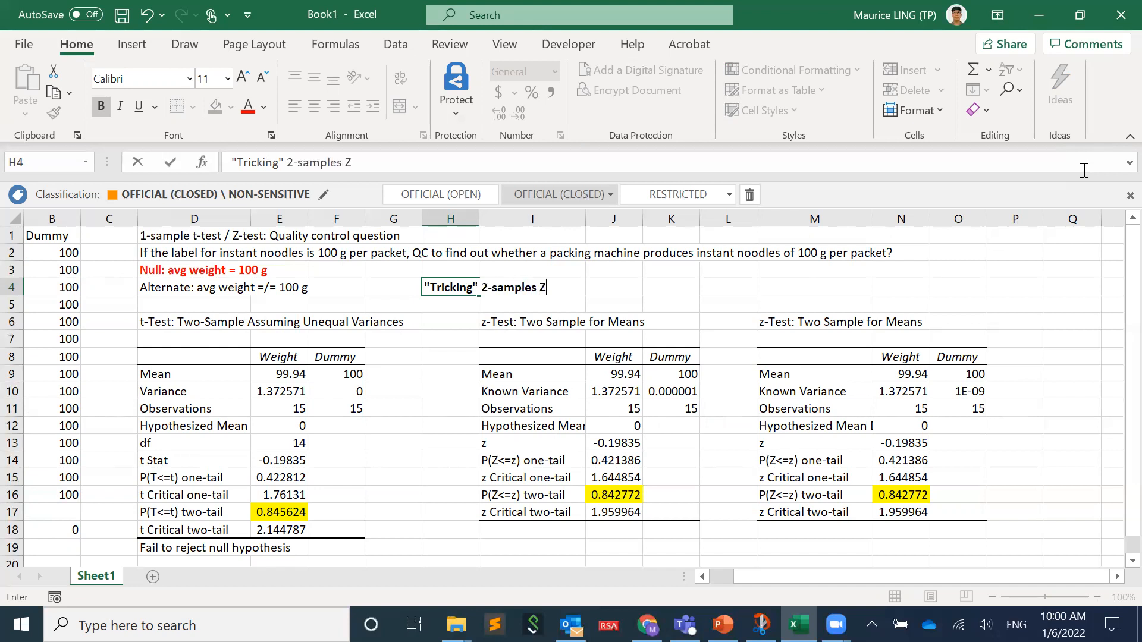
{"action": "type", "text": "-test / t-test "}
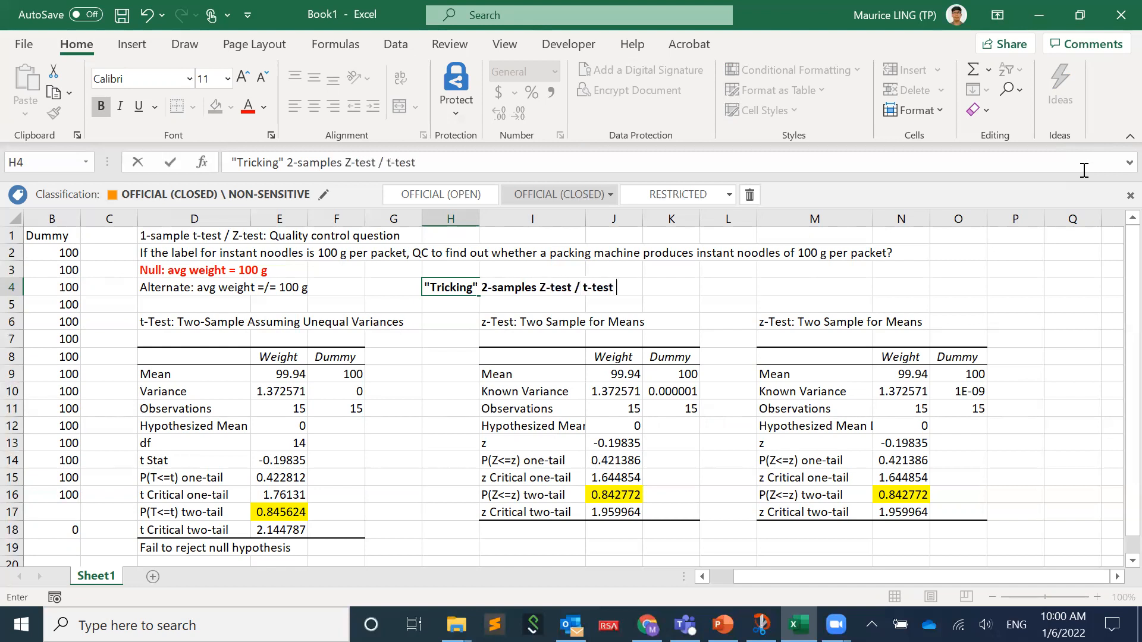
{"action": "type", "text": "into perfor"}
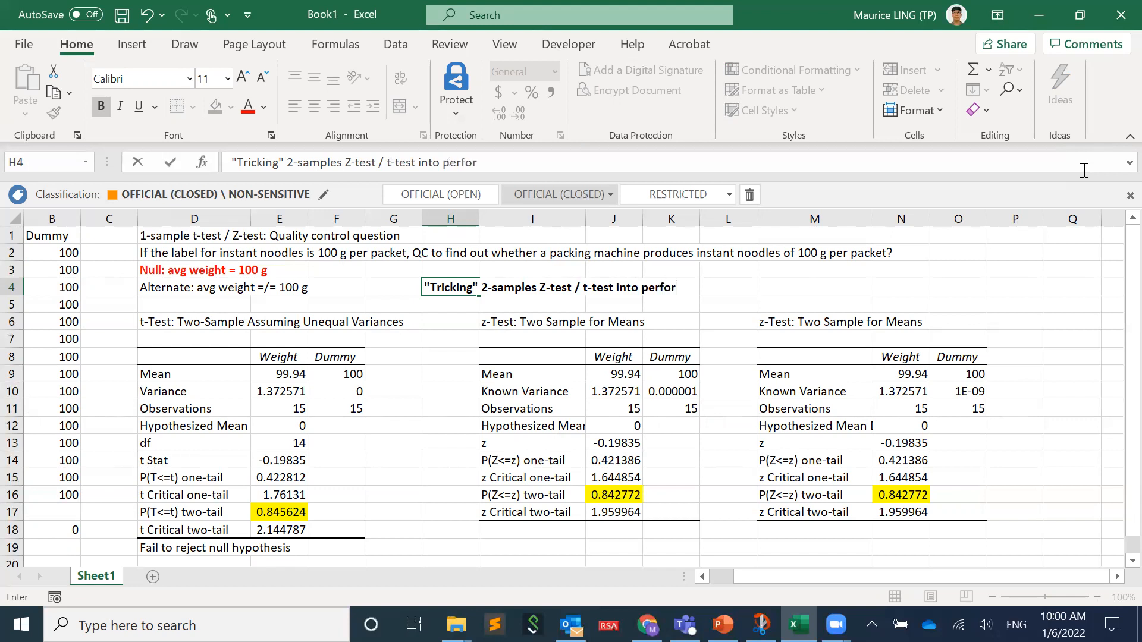
{"action": "type", "text": "ming 1-sample Z-test / t-test"}
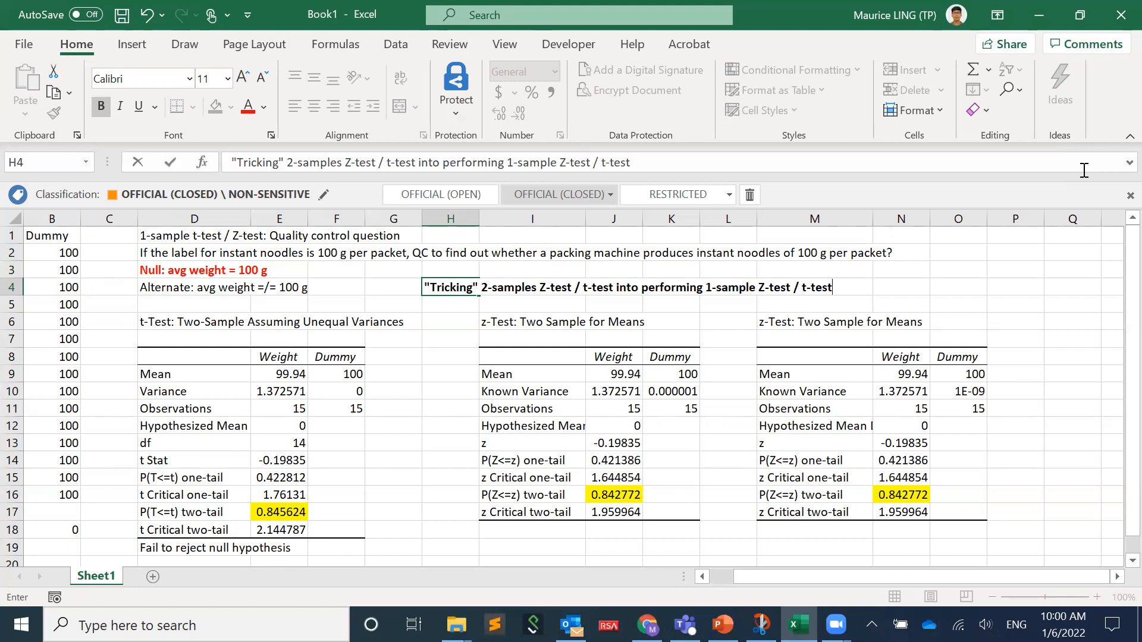
{"action": "key", "text": "Return"}
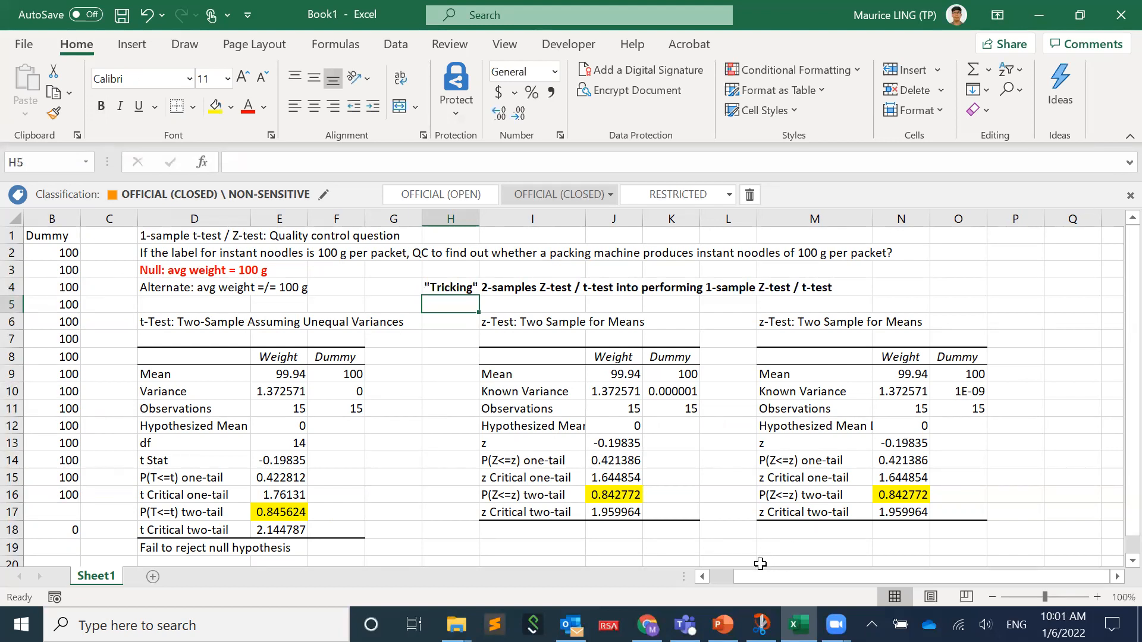
{"action": "left_click", "coordinate": [724, 578]}
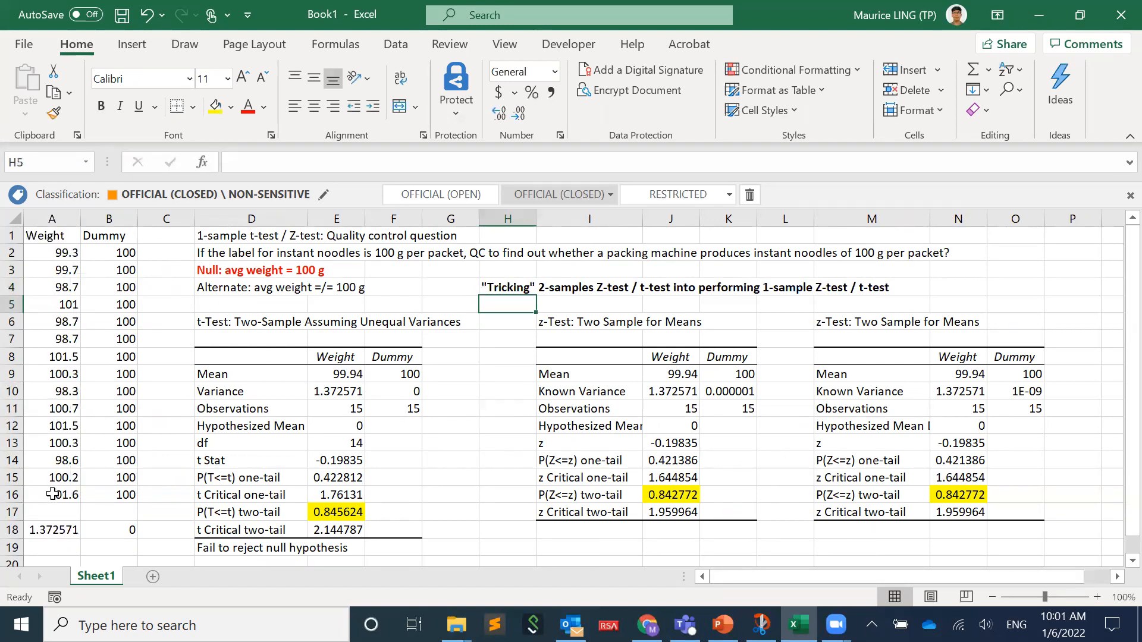
{"action": "mouse_move", "coordinate": [153, 196]}
{"action": "left_click", "coordinate": [617, 80]}
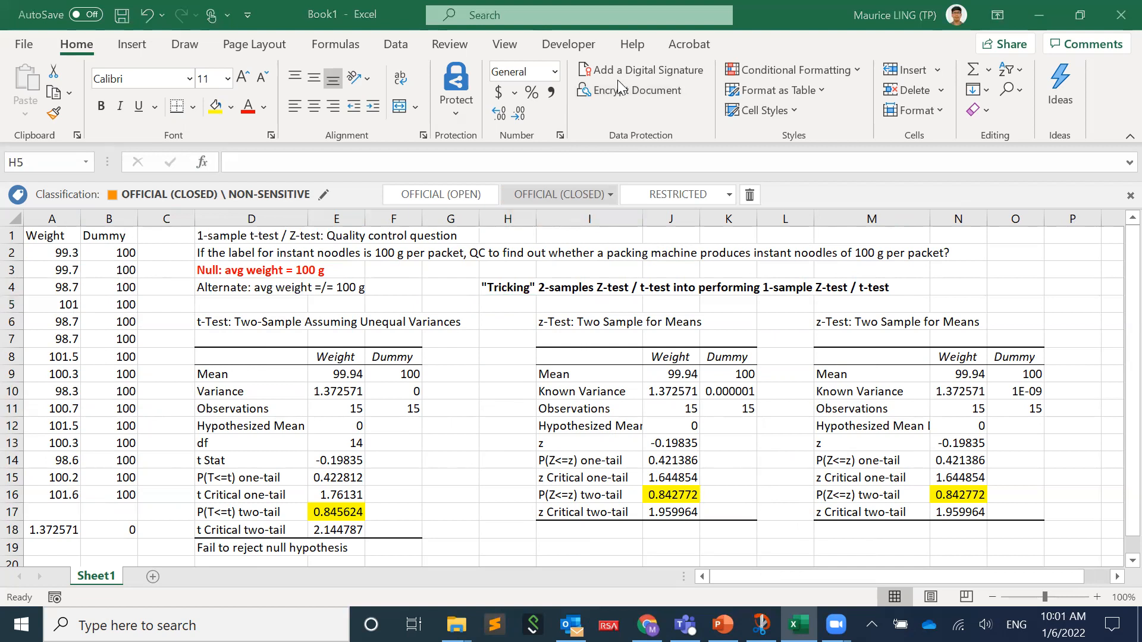